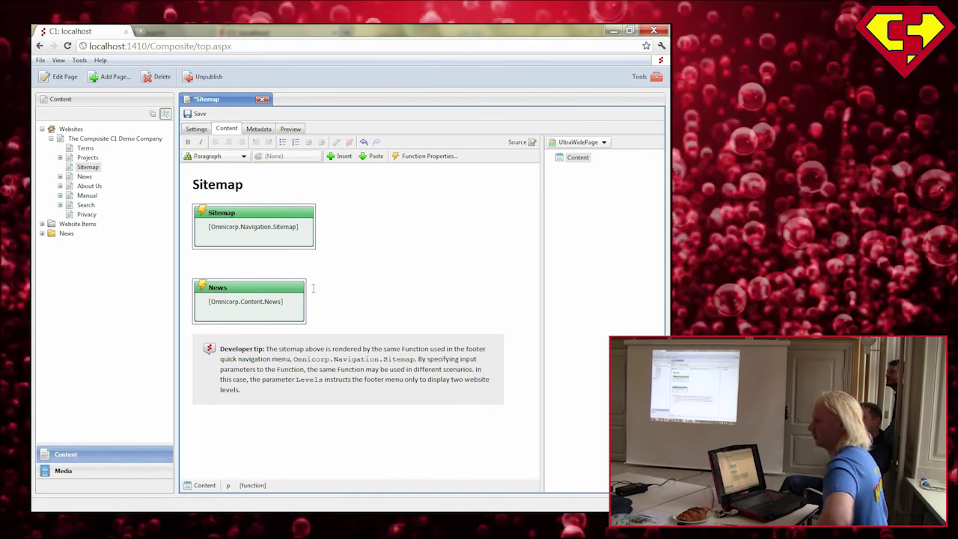
# View the Sitemap page's source markup and browse the functions offered for function markup, without inserting one
pyautogui.click(517, 141)
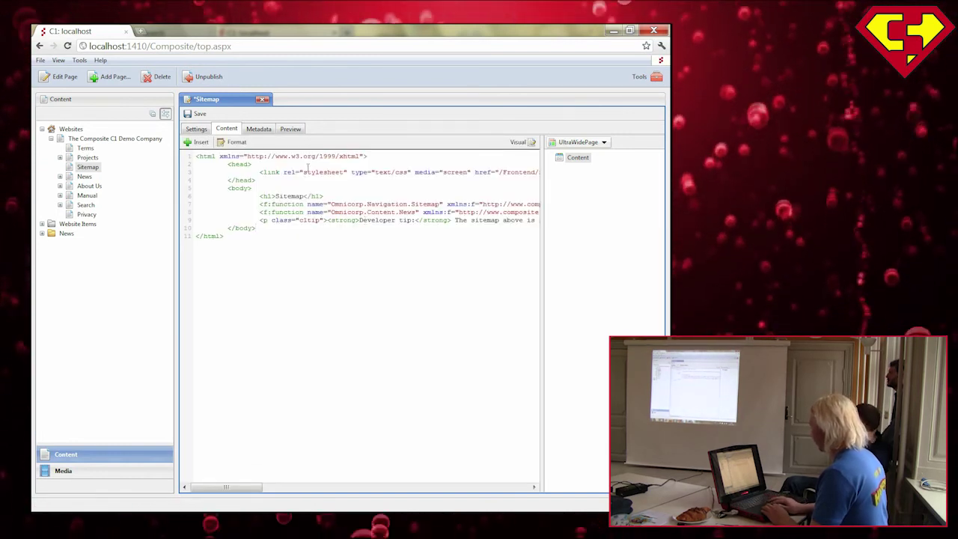
pyautogui.click(202, 143)
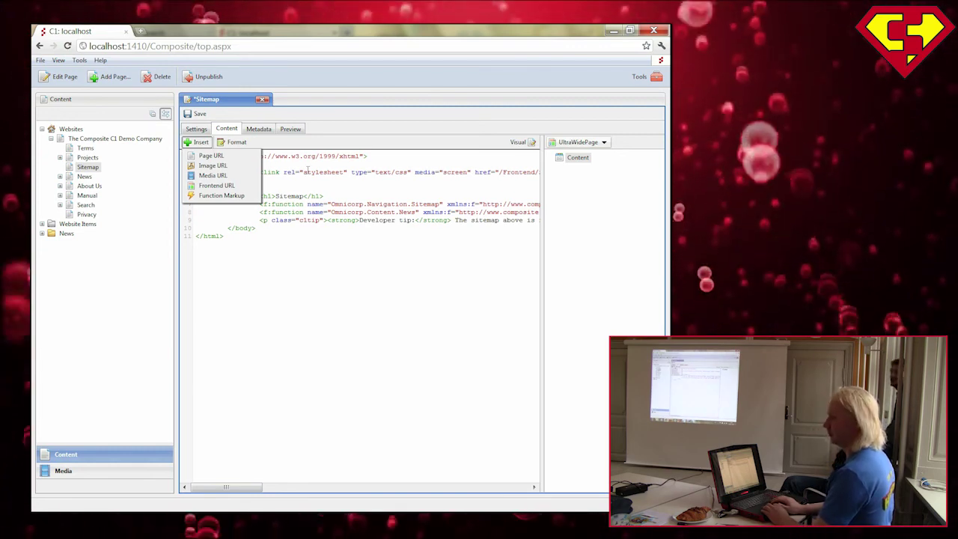
pyautogui.click(273, 234)
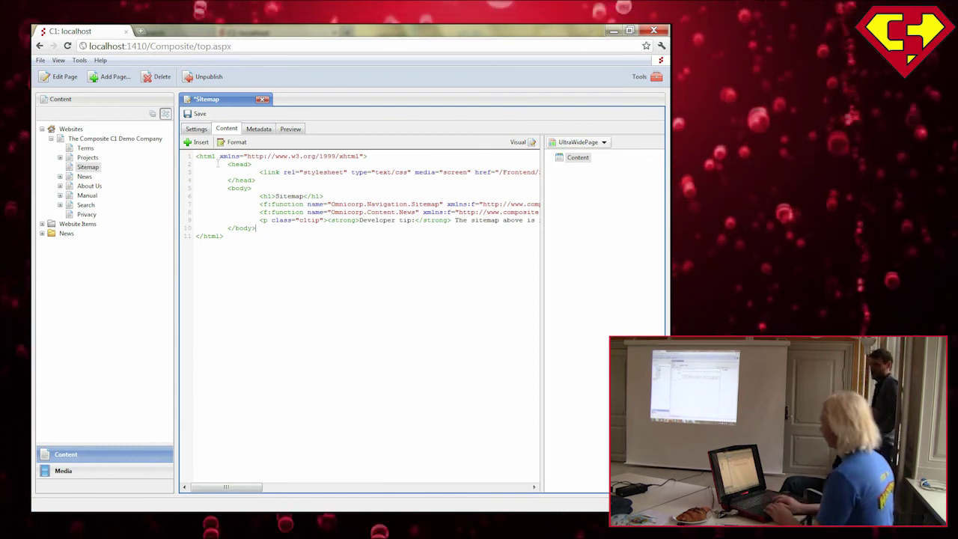
pyautogui.click(198, 142)
pyautogui.click(223, 196)
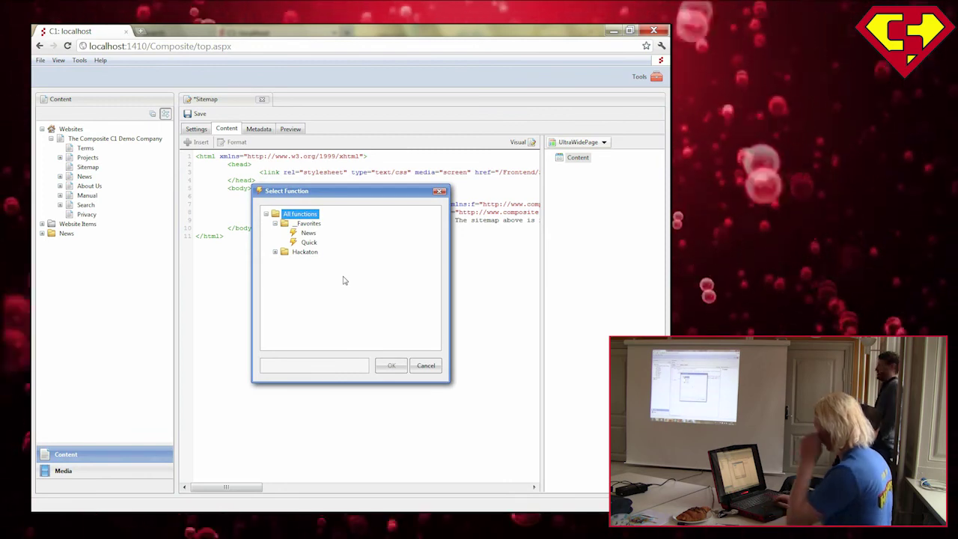
pyautogui.click(423, 365)
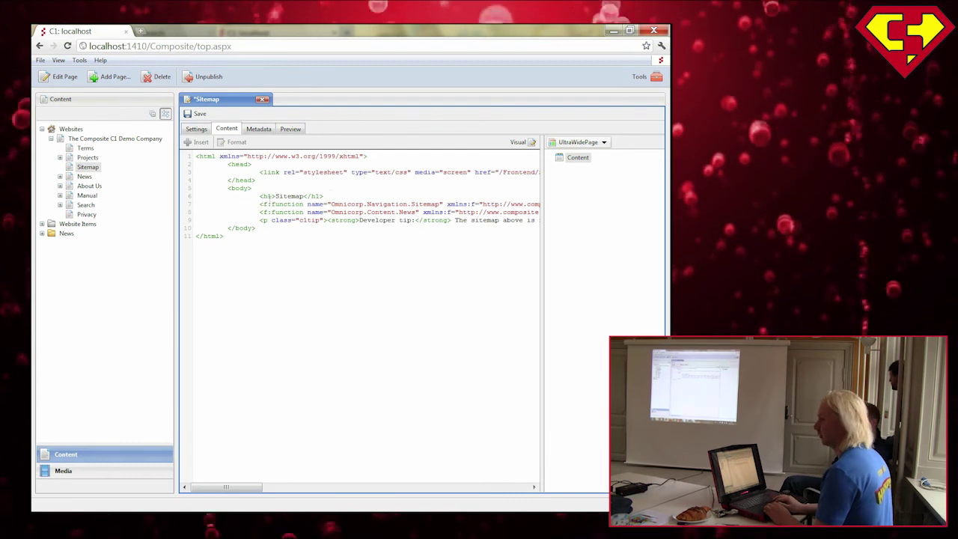
# Return the Sitemap page to the visual editor and inspect the properties of its News function
pyautogui.click(518, 142)
pyautogui.click(385, 222)
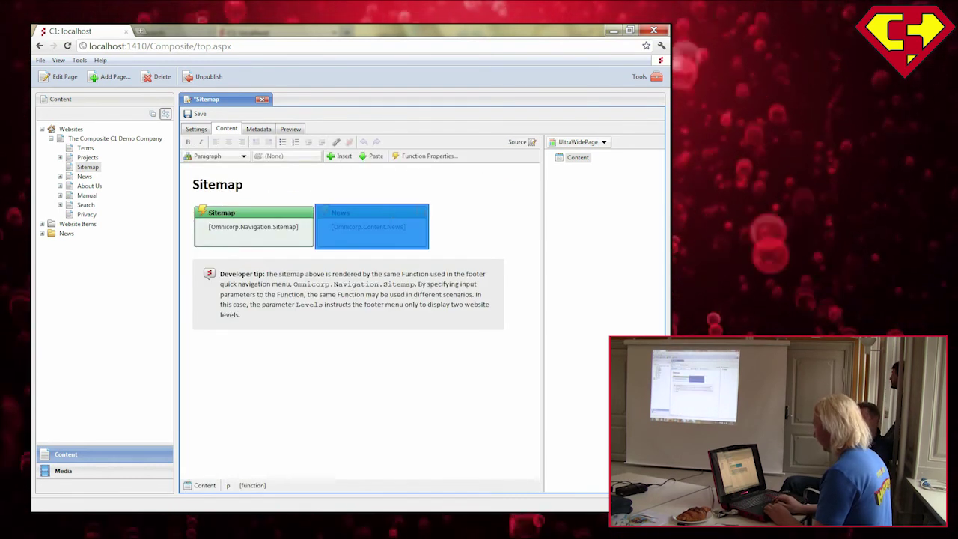
pyautogui.click(422, 157)
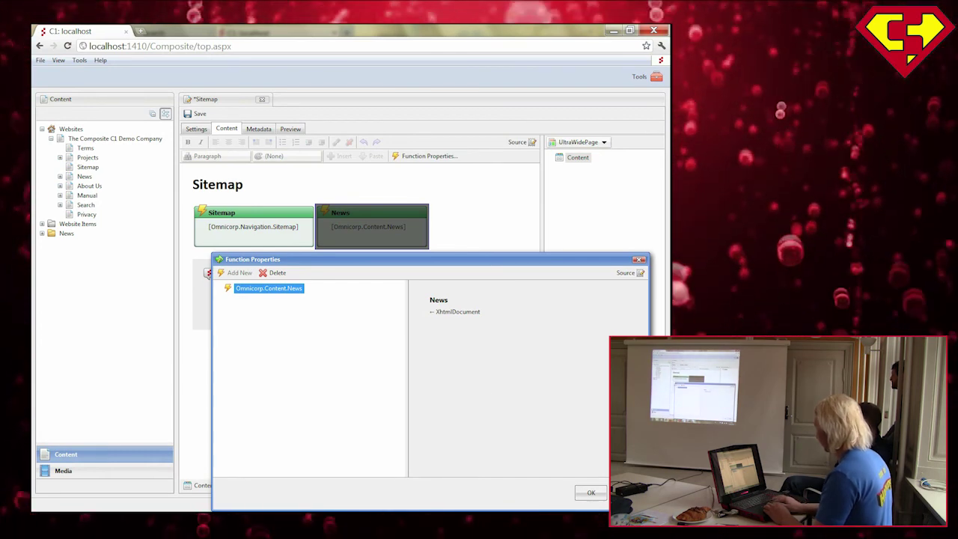
pyautogui.click(590, 492)
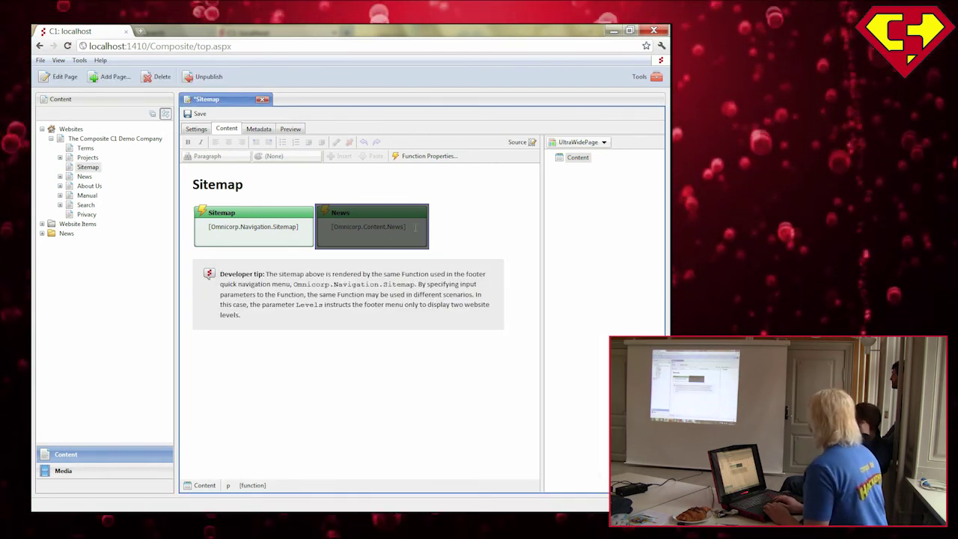
pyautogui.click(424, 230)
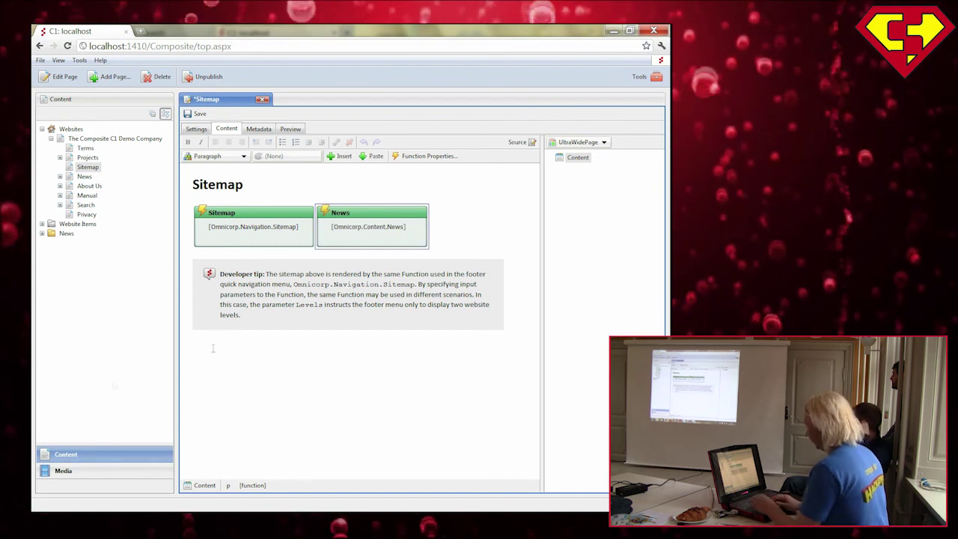
# Switch to the C1 console in Firefox and expand the installed local packages in the System perspective
pyautogui.hotkey('alt', 'Tab')
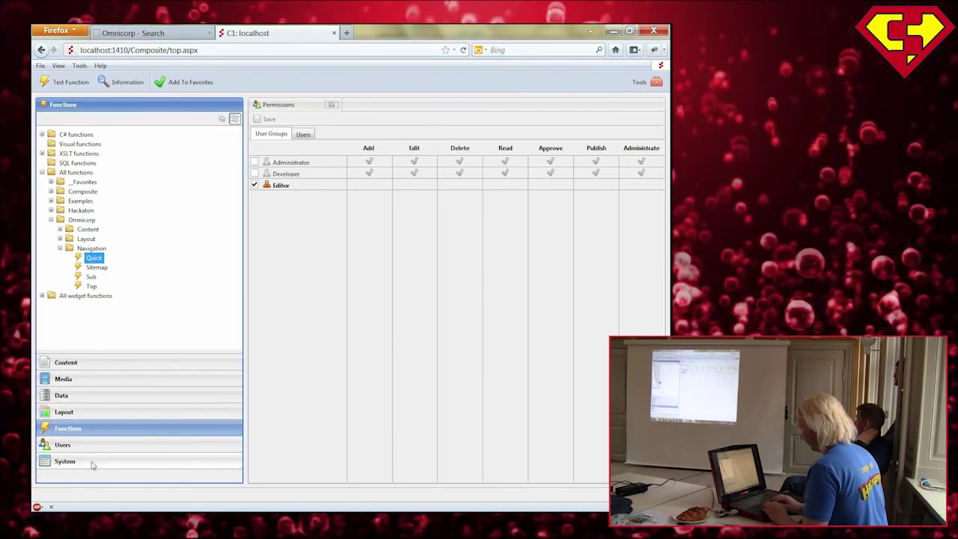
pyautogui.click(91, 465)
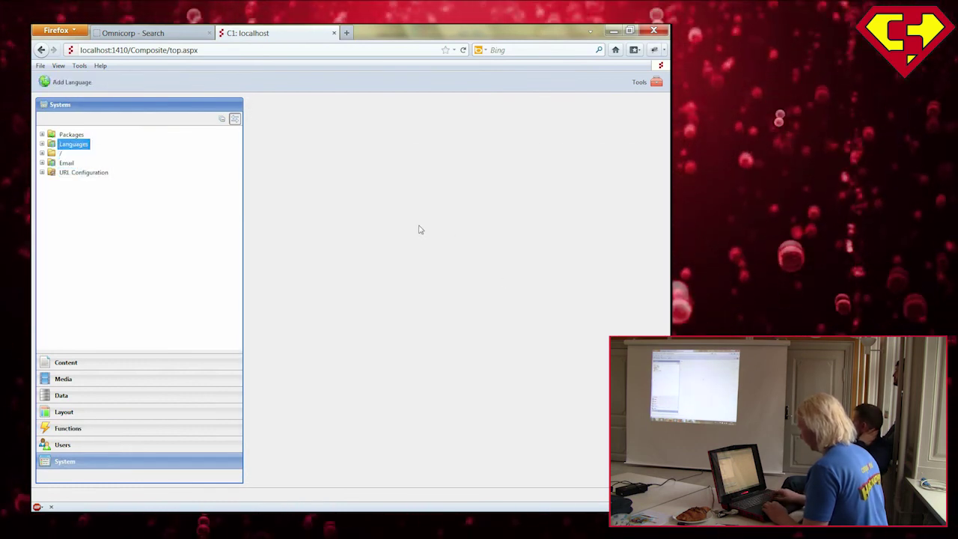
pyautogui.press('Right')
pyautogui.press('Right')
pyautogui.press('Up')
pyautogui.press('Up')
pyautogui.press('Right')
pyautogui.press('Right')
pyautogui.press('Down')
pyautogui.press('Down')
pyautogui.press('Down')
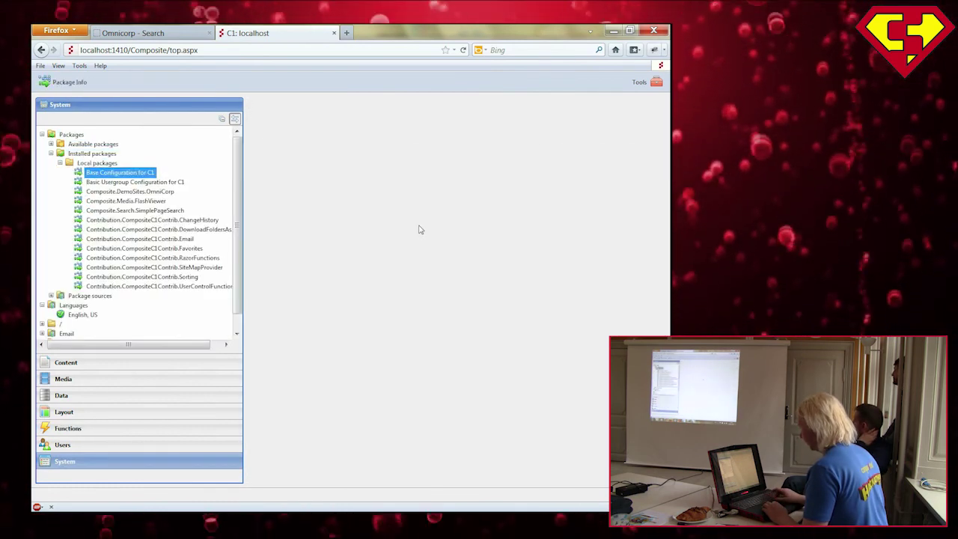
# Look through the installed Contribution.CompositeC1Contrib packages and select the Sorting package
pyautogui.press('Down')
pyautogui.press('Down')
pyautogui.press('Down')
pyautogui.press('Down')
pyautogui.press('Down')
pyautogui.press('Down')
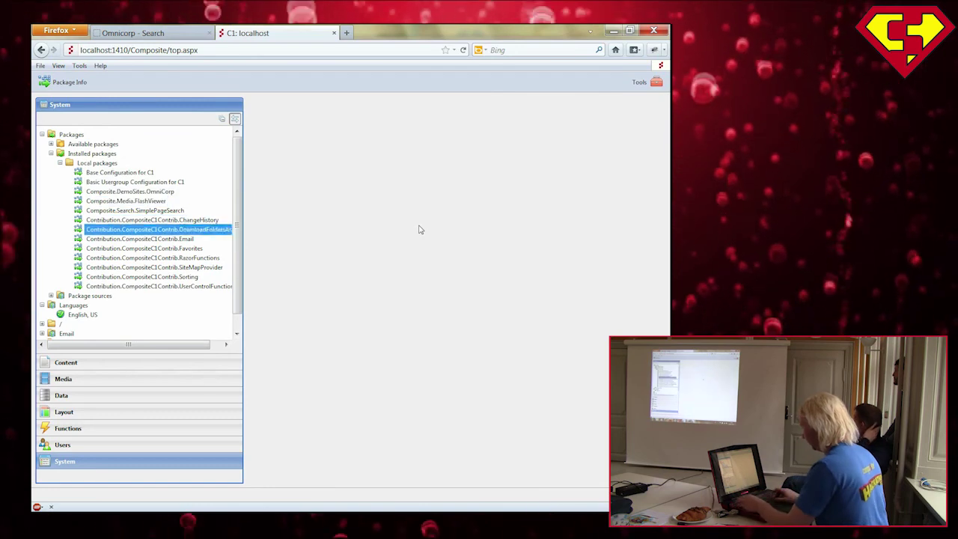
pyautogui.press('Down')
pyautogui.press('Down')
pyautogui.press('Down')
pyautogui.press('Down')
pyautogui.press('Down')
pyautogui.press('Up')
pyautogui.press('Up')
pyautogui.press('Up')
pyautogui.press('Up')
pyautogui.press('Up')
pyautogui.press('Up')
pyautogui.press('Down')
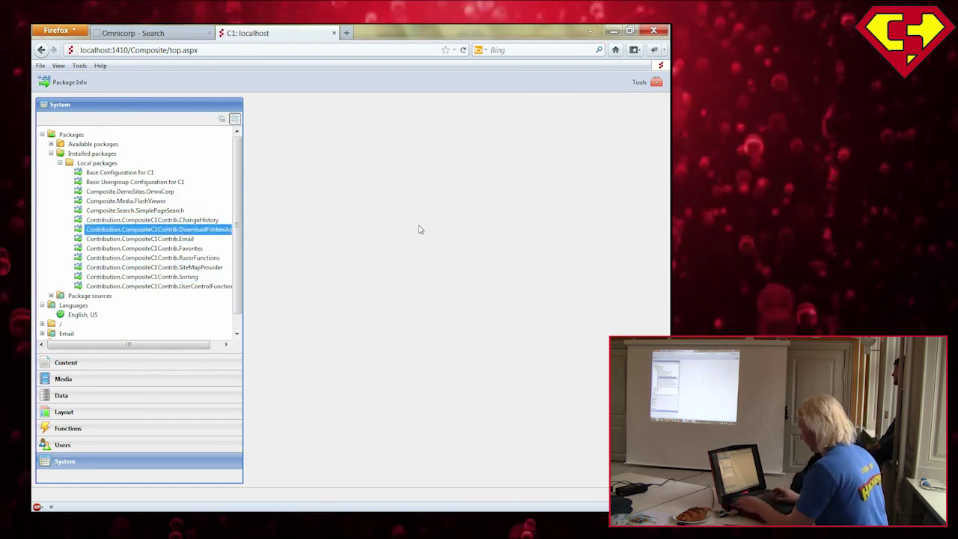
pyautogui.press('Down')
pyautogui.press('Down')
pyautogui.press('Down')
pyautogui.press('Down')
pyautogui.press('Down')
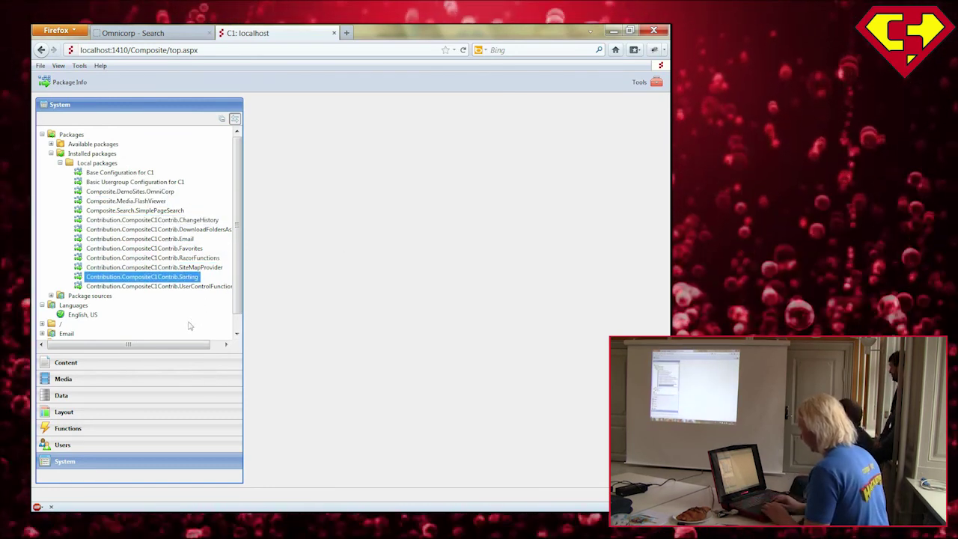
# Compare the commands available for the global datatypes Hackaton.GlobalTest1 and Hackaton.WebsiteCategory in the Data perspective
pyautogui.click(161, 363)
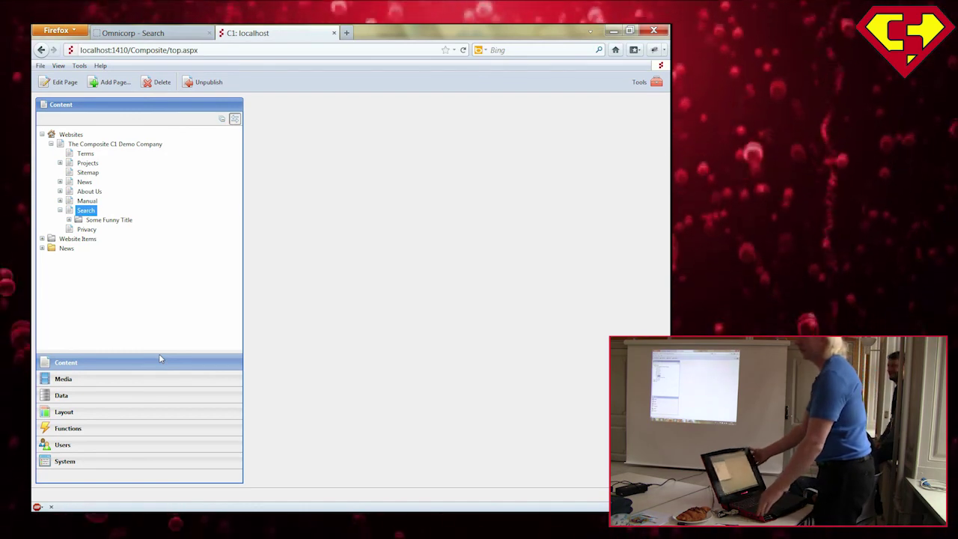
pyautogui.click(141, 394)
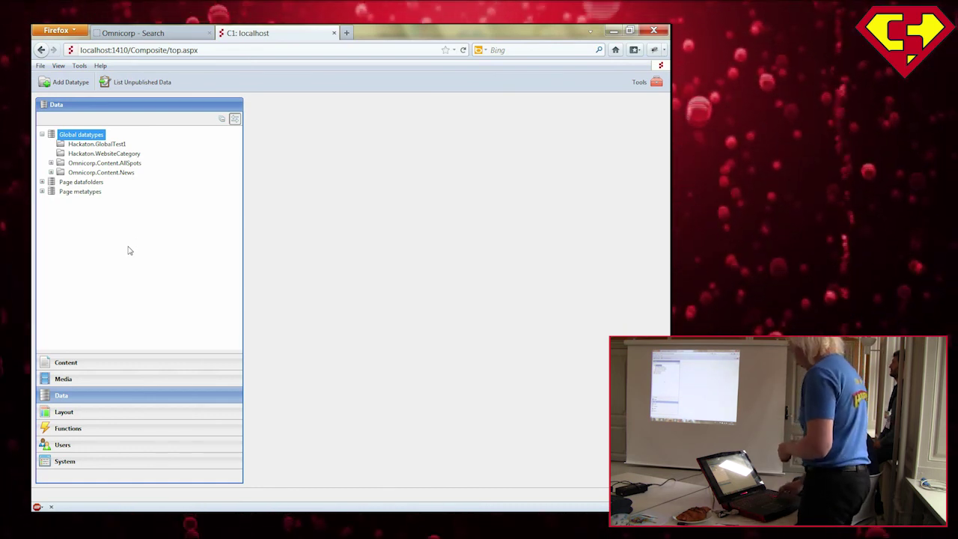
pyautogui.press('Down')
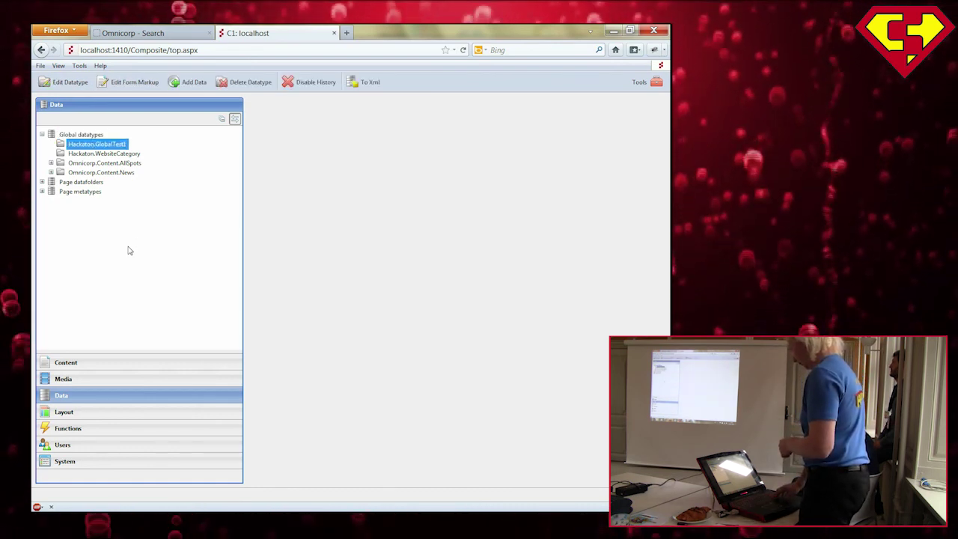
pyautogui.press('Down')
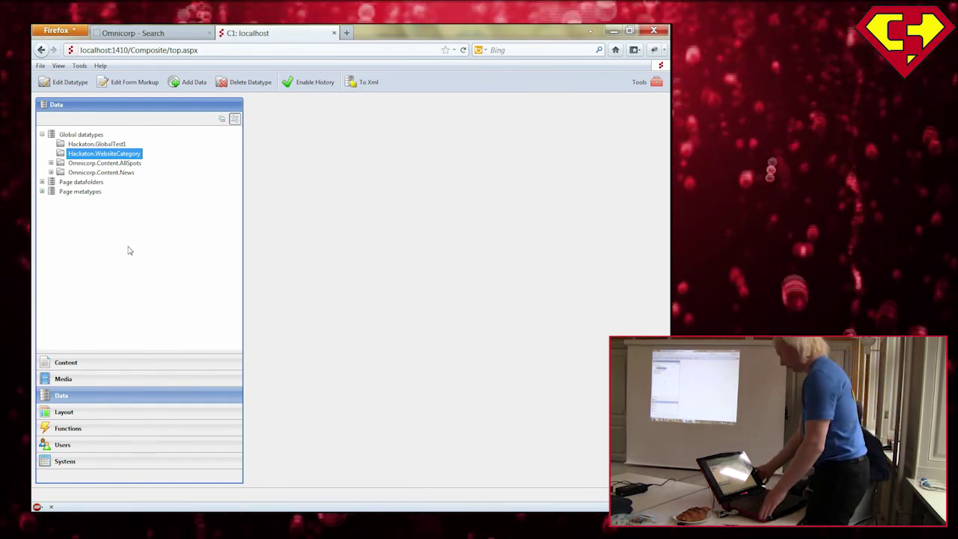
pyautogui.press('Up')
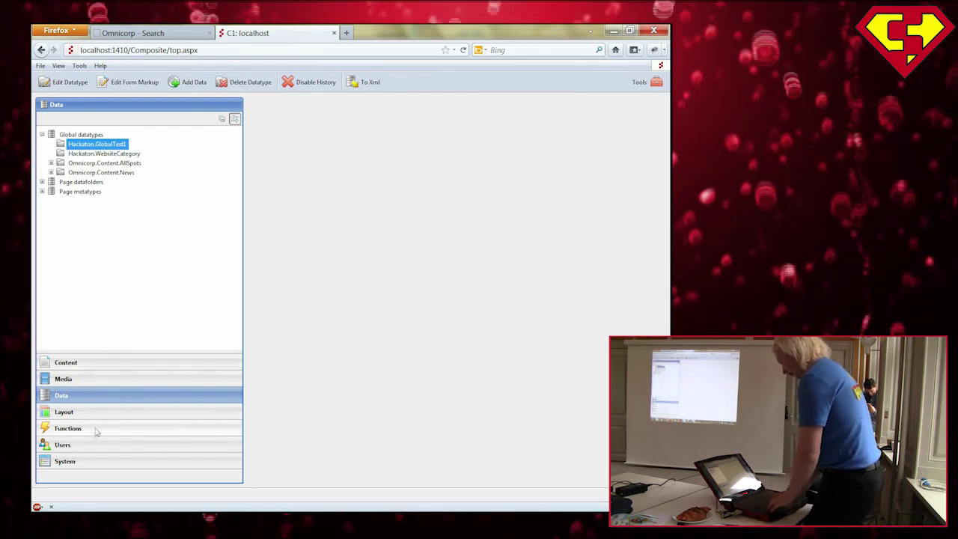
pyautogui.press('Down')
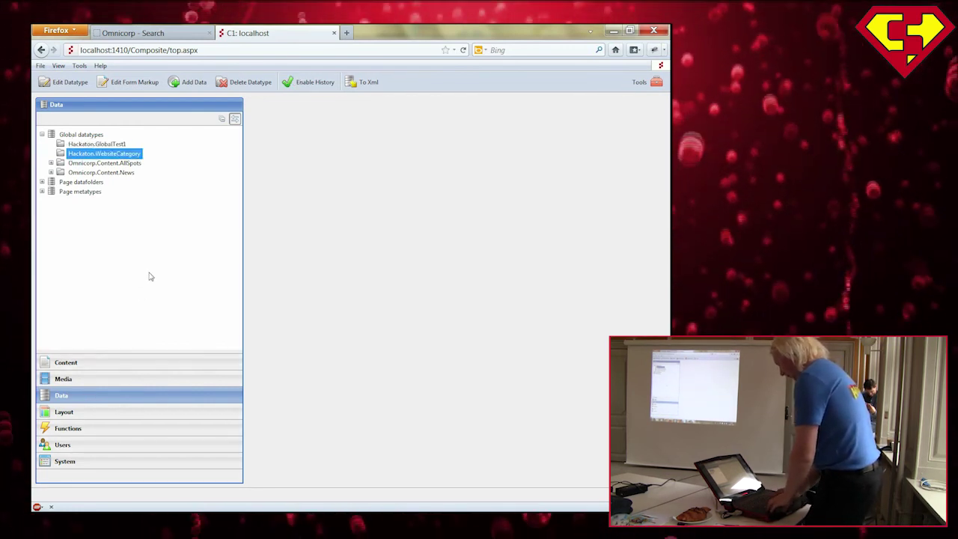
pyautogui.press('Up')
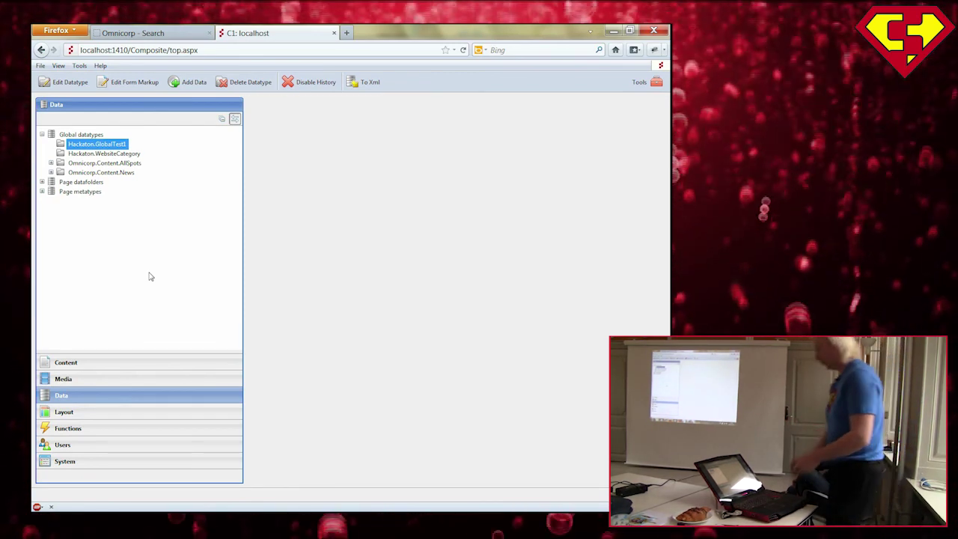
# Expand the Some Funny Title folder under the Search page, examine its first item's data fields, and close the item
pyautogui.click(93, 356)
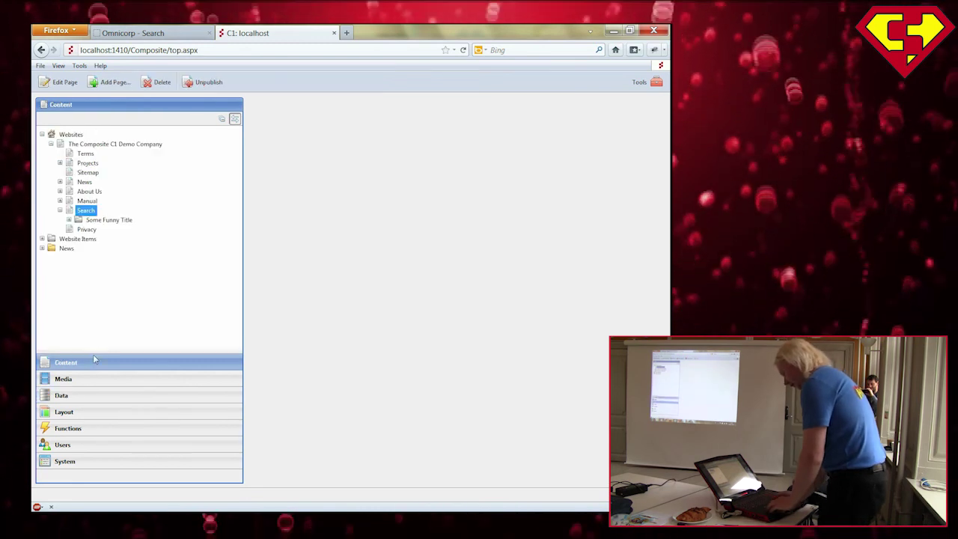
pyautogui.press('Down')
pyautogui.press('Right')
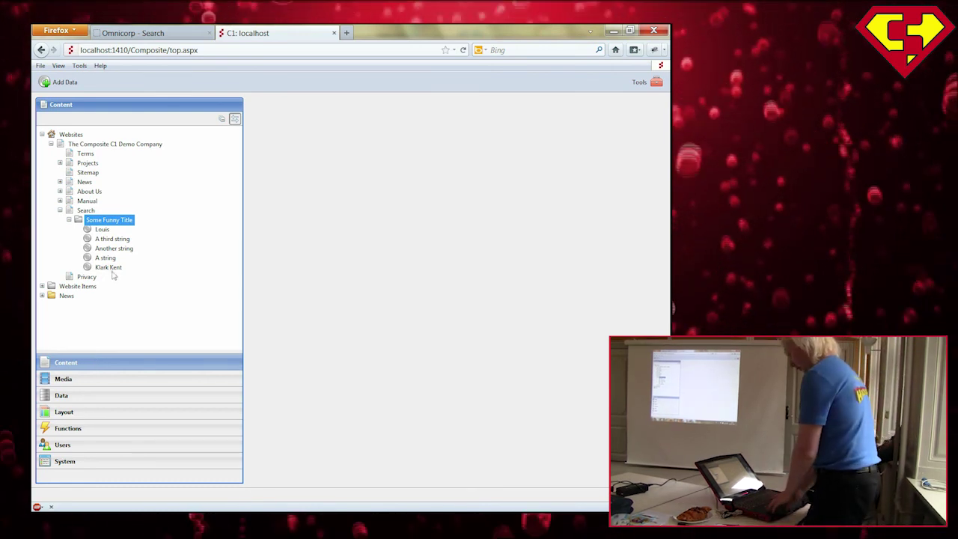
pyautogui.click(103, 230)
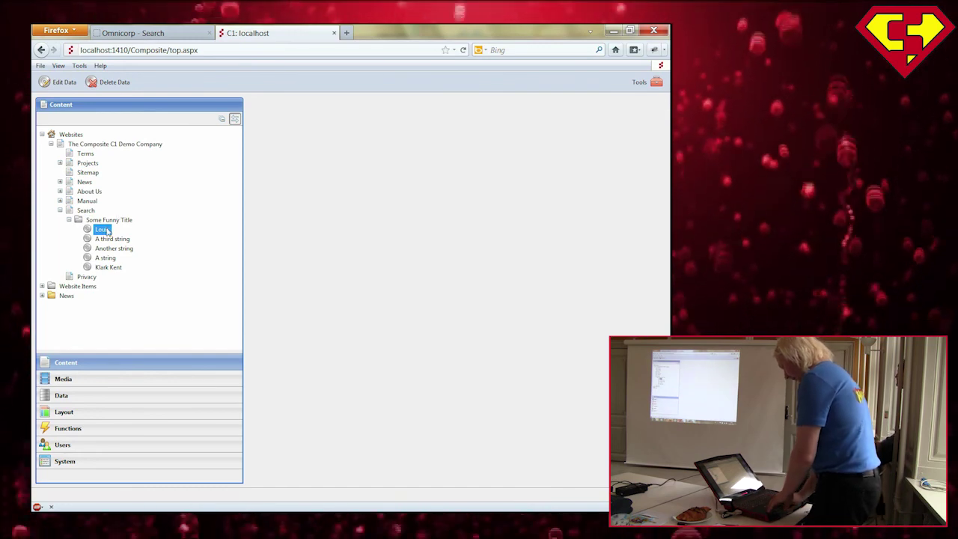
pyautogui.rightClick(107, 231)
pyautogui.click(148, 235)
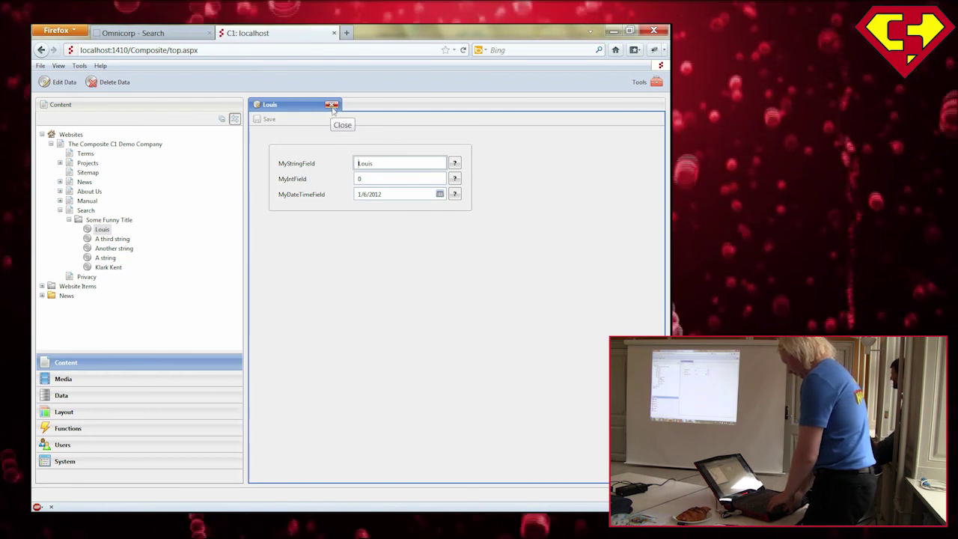
pyautogui.click(332, 106)
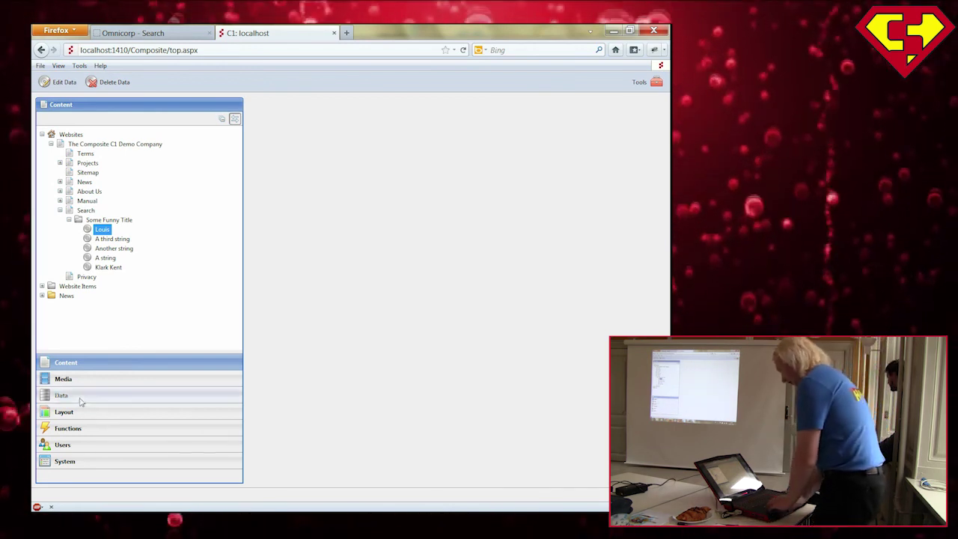
# Enable sorting for the page datafolder type Hackaton.PageFolder1 in the Data perspective
pyautogui.click(81, 397)
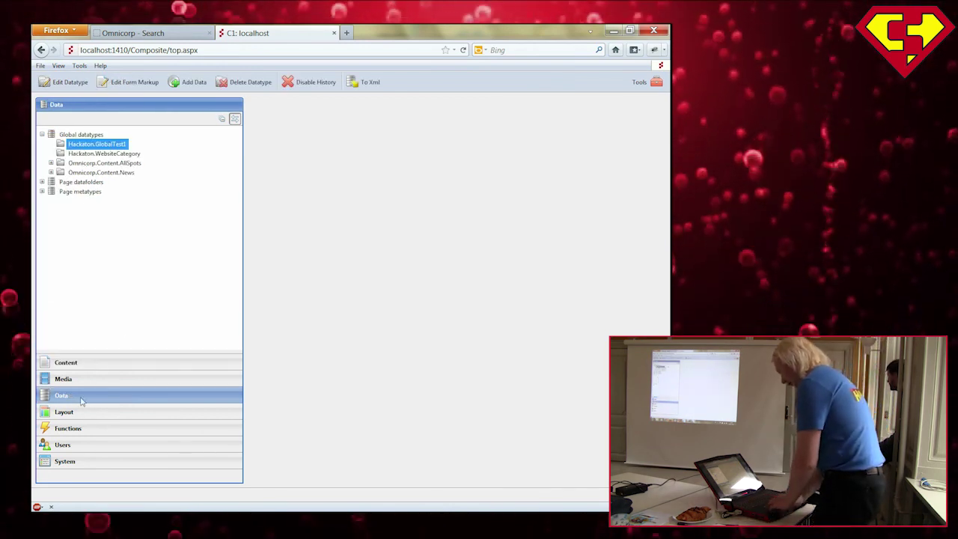
pyautogui.click(105, 153)
pyautogui.click(109, 144)
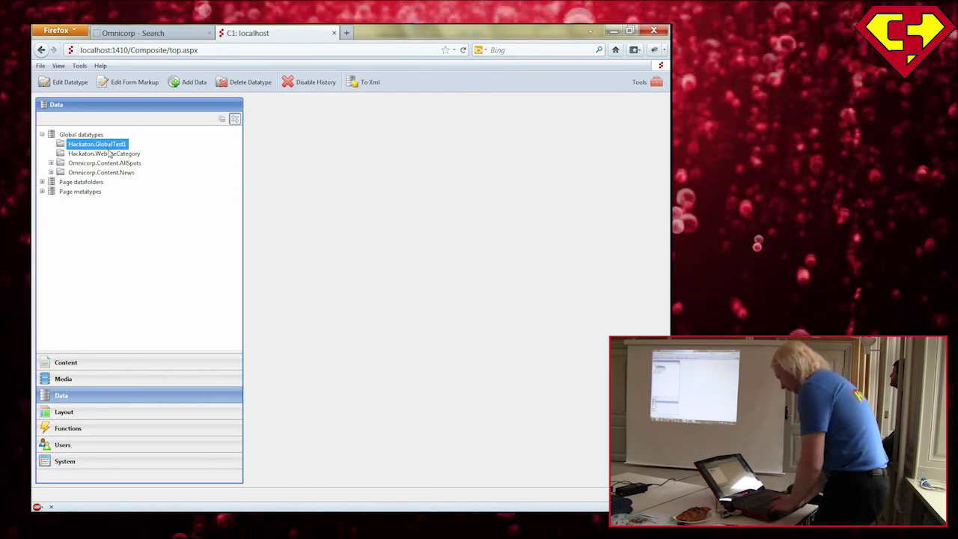
pyautogui.click(111, 153)
pyautogui.click(82, 182)
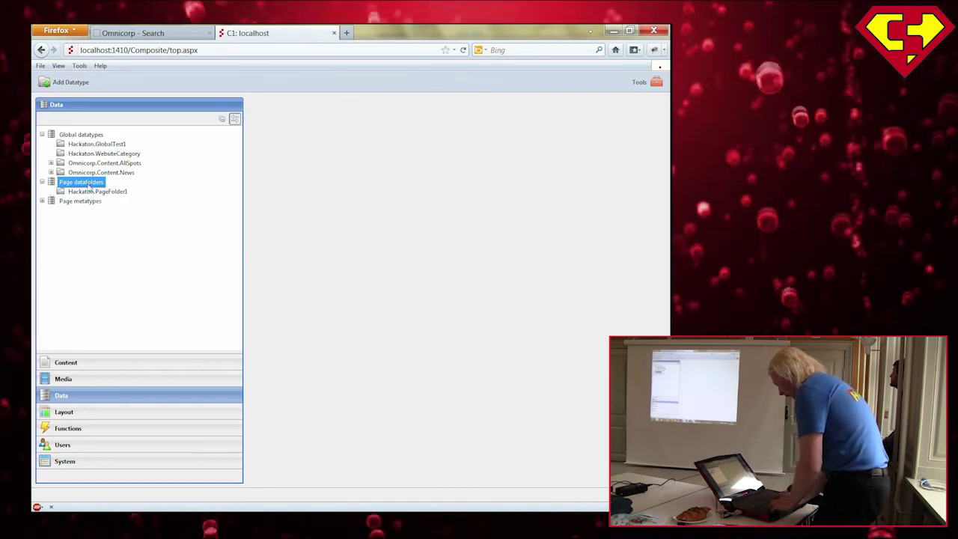
pyautogui.click(97, 192)
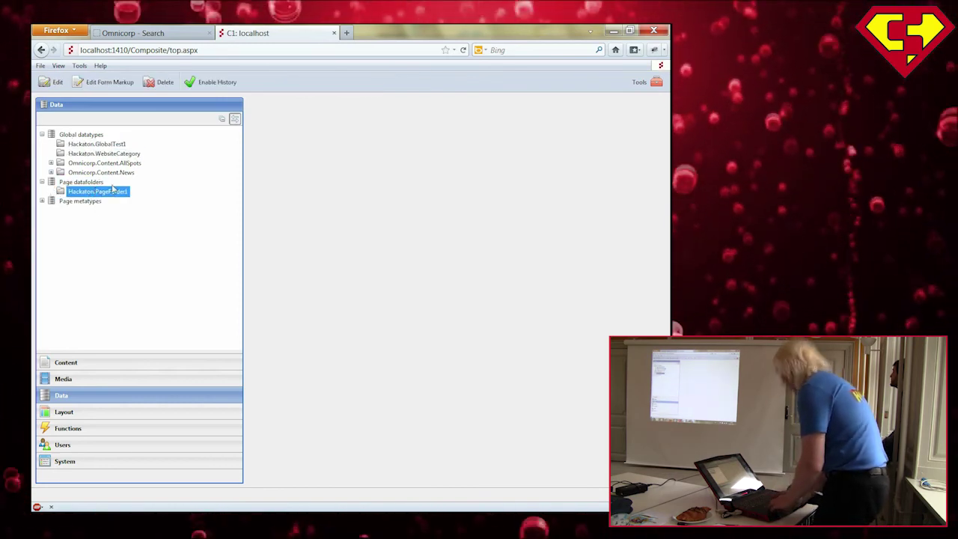
pyautogui.rightClick(116, 198)
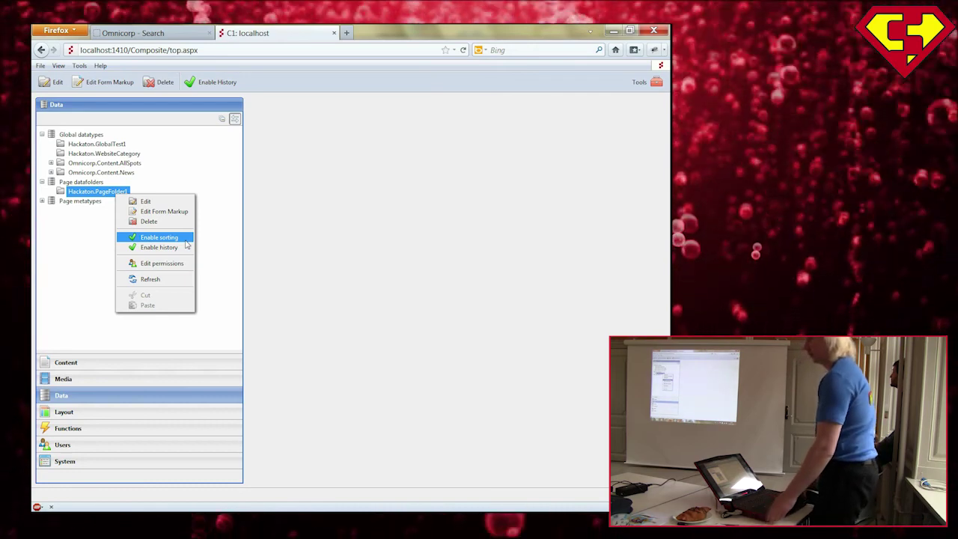
pyautogui.click(185, 239)
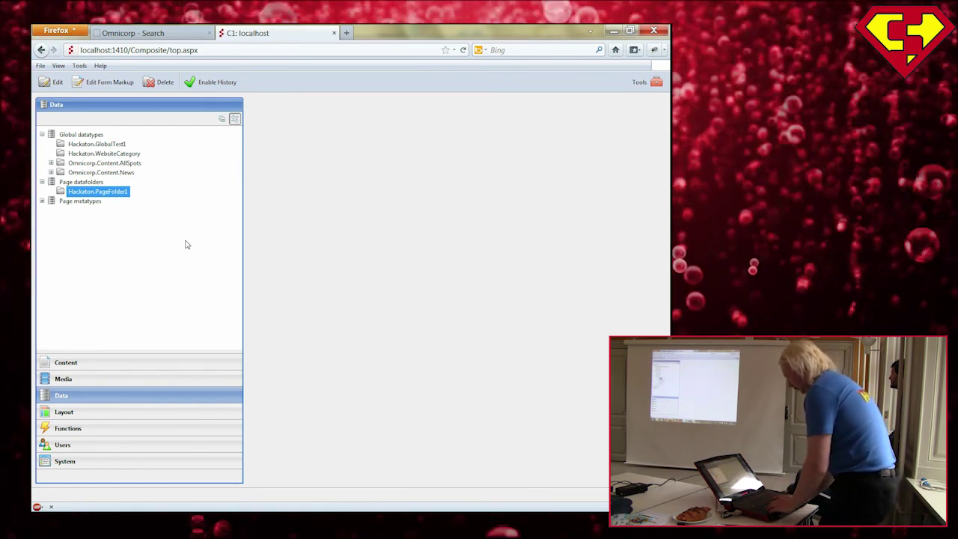
# Refresh the Some Funny Title folder under the Search page in the Content perspective and open its sorting view
pyautogui.click(66, 363)
pyautogui.rightClick(102, 229)
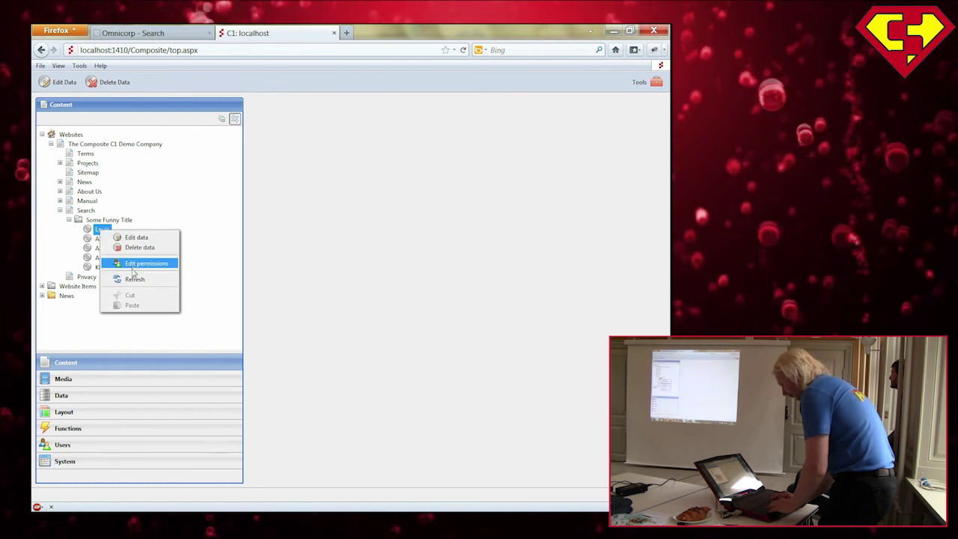
pyautogui.click(133, 279)
pyautogui.rightClick(105, 229)
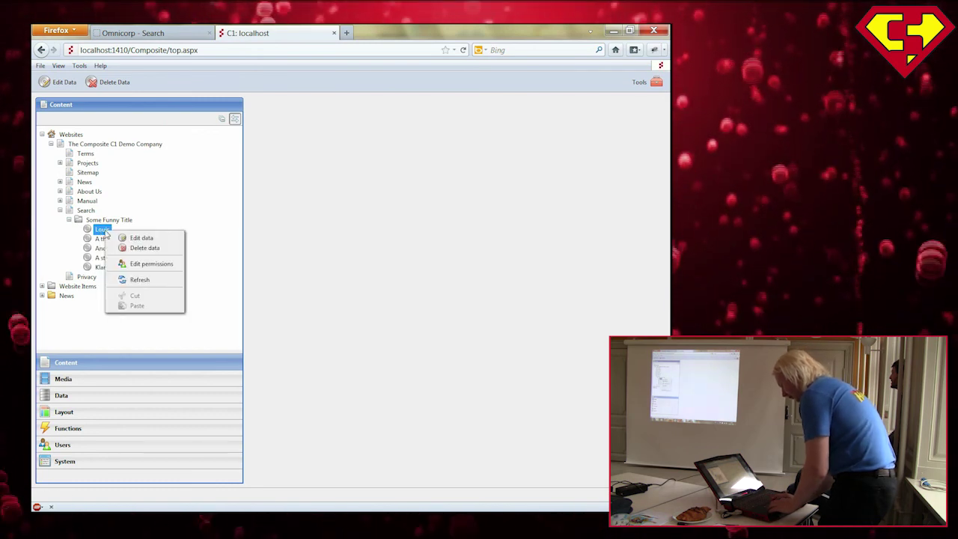
pyautogui.click(100, 219)
pyautogui.rightClick(99, 220)
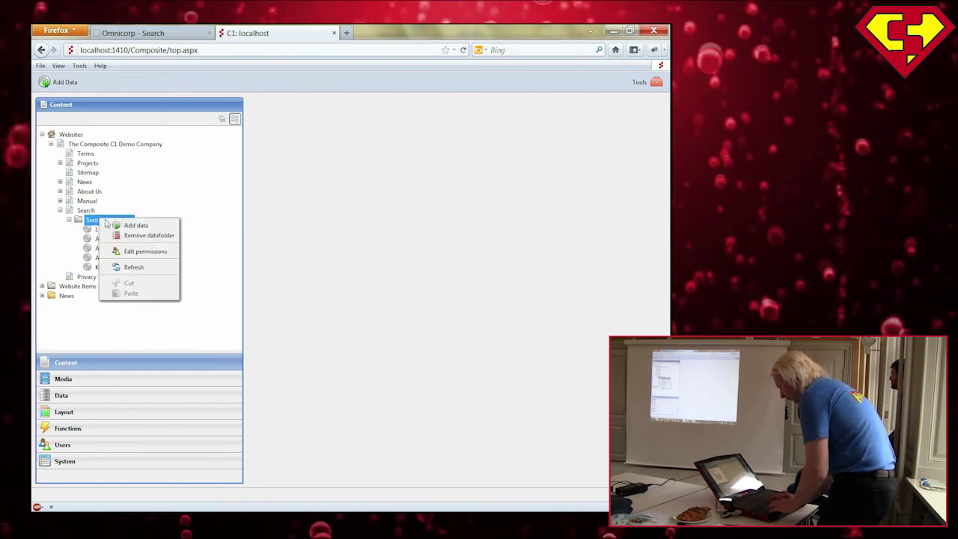
pyautogui.click(145, 268)
pyautogui.rightClick(116, 224)
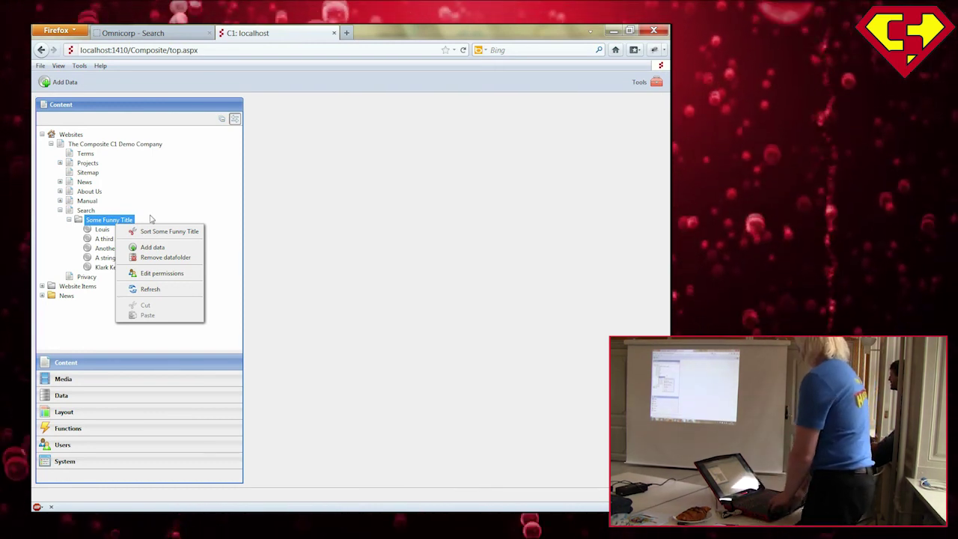
pyautogui.click(155, 233)
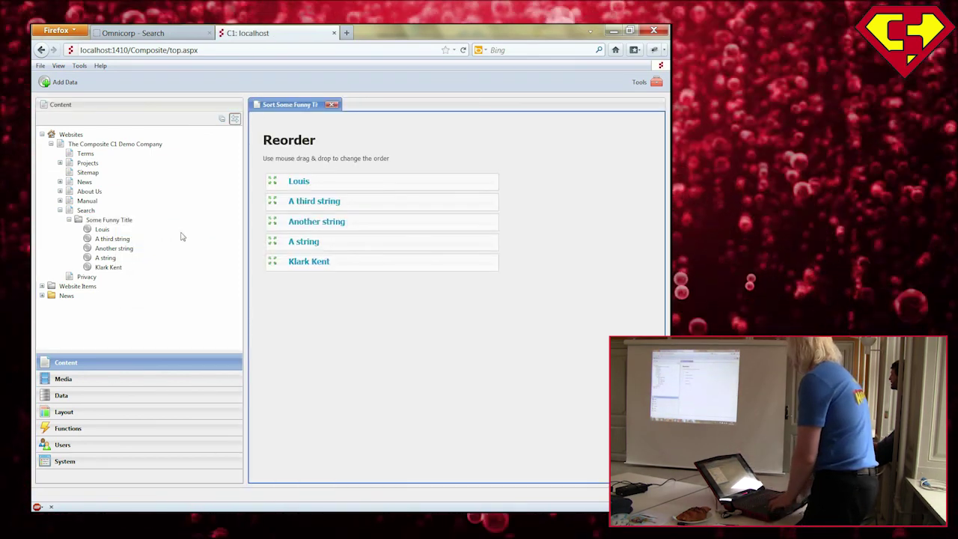
# Move Another string above A third string, place A string above both, and refresh the Some Funny Title folder
pyautogui.moveTo(273, 221); pyautogui.dragTo(272, 202)
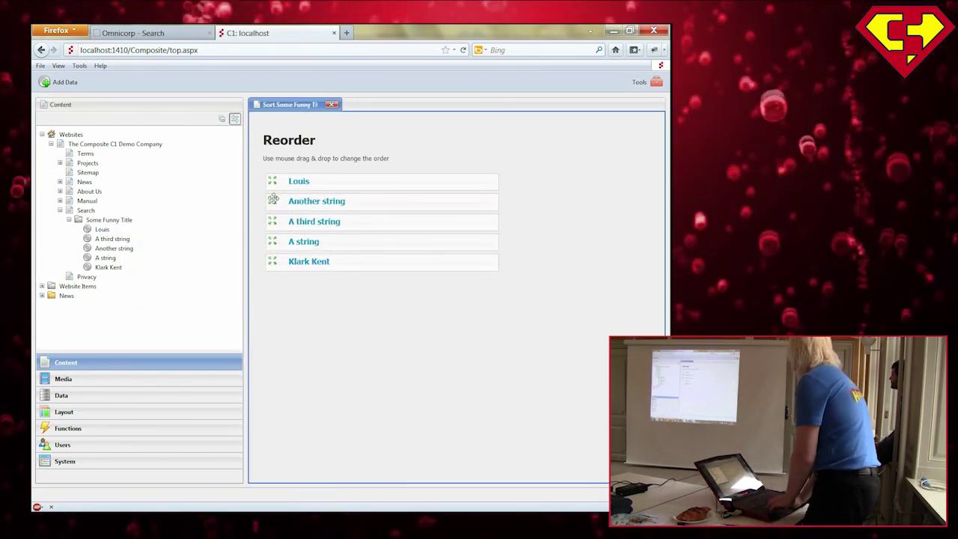
pyautogui.moveTo(274, 239); pyautogui.dragTo(277, 194)
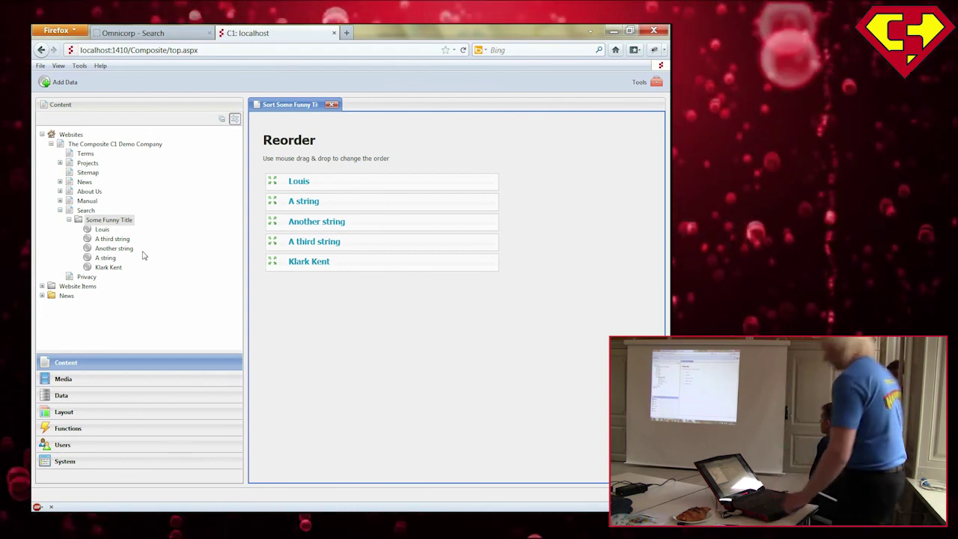
pyautogui.rightClick(118, 223)
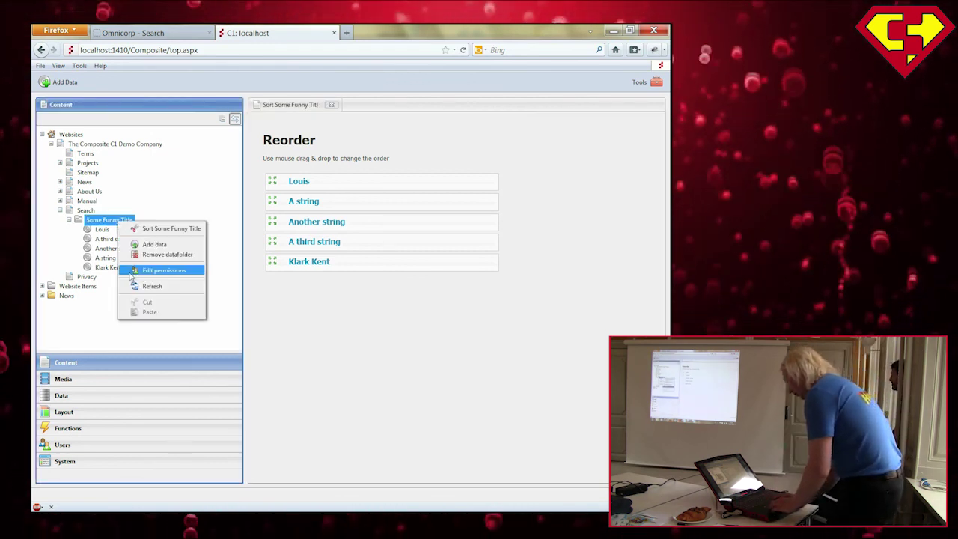
pyautogui.click(146, 288)
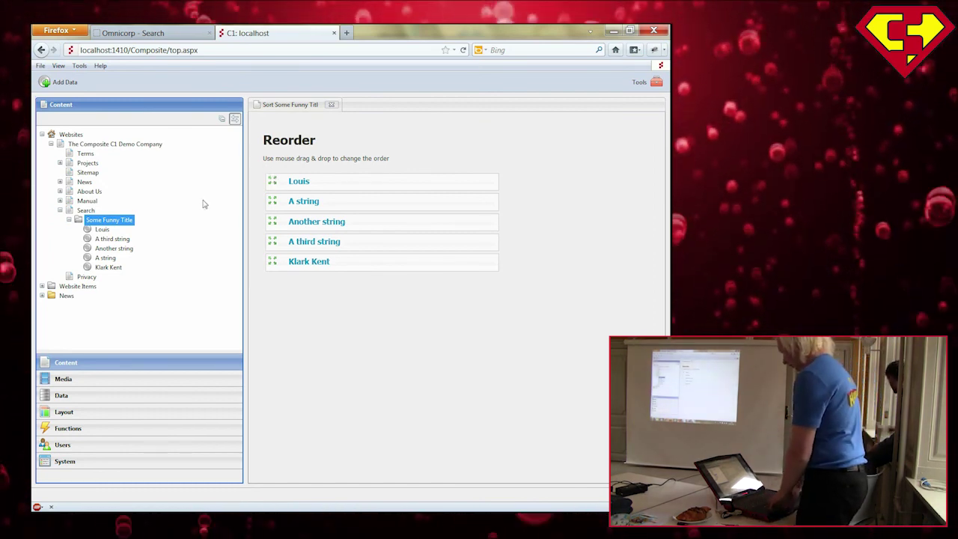
pyautogui.click(102, 229)
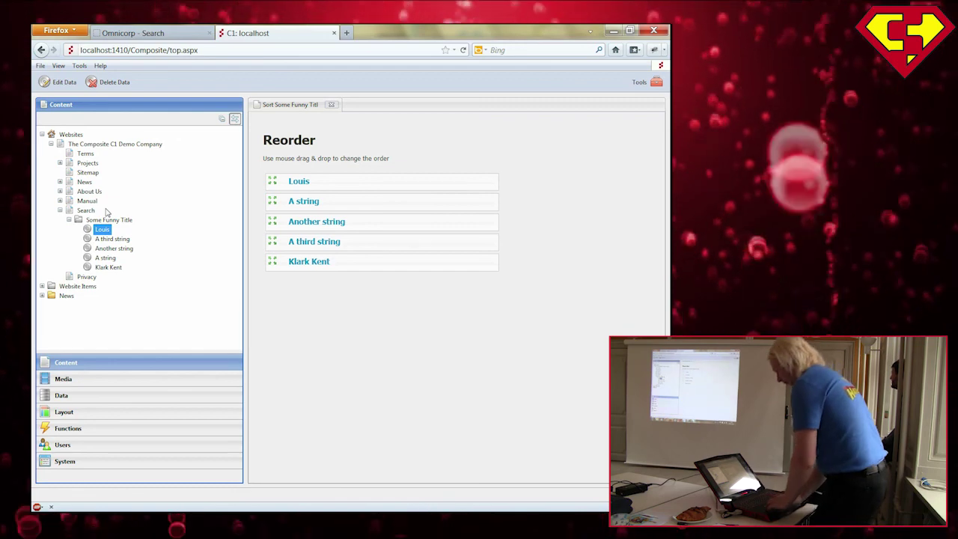
# Sort the subpages of The Composite C1 Demo Company so that News comes first, and close both sorting views
pyautogui.click(61, 210)
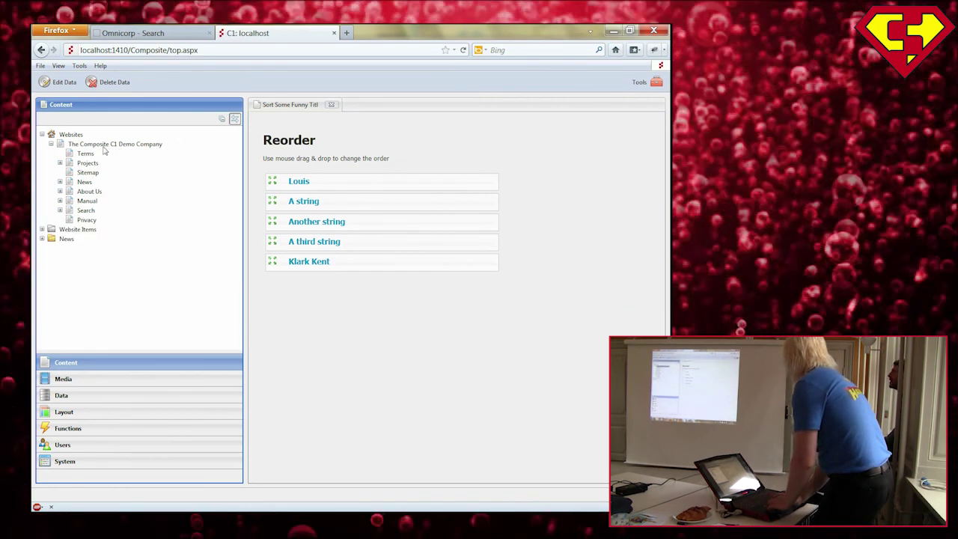
pyautogui.rightClick(105, 144)
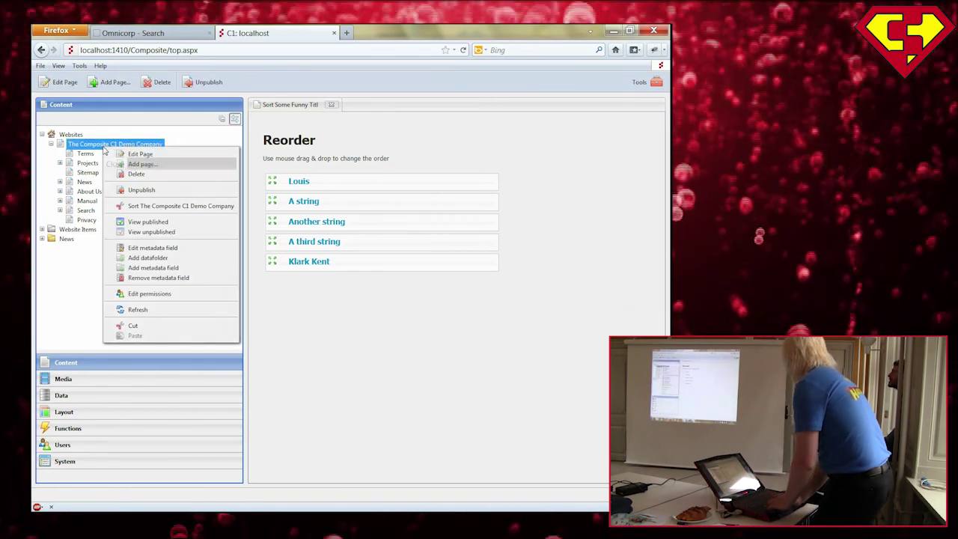
pyautogui.click(161, 208)
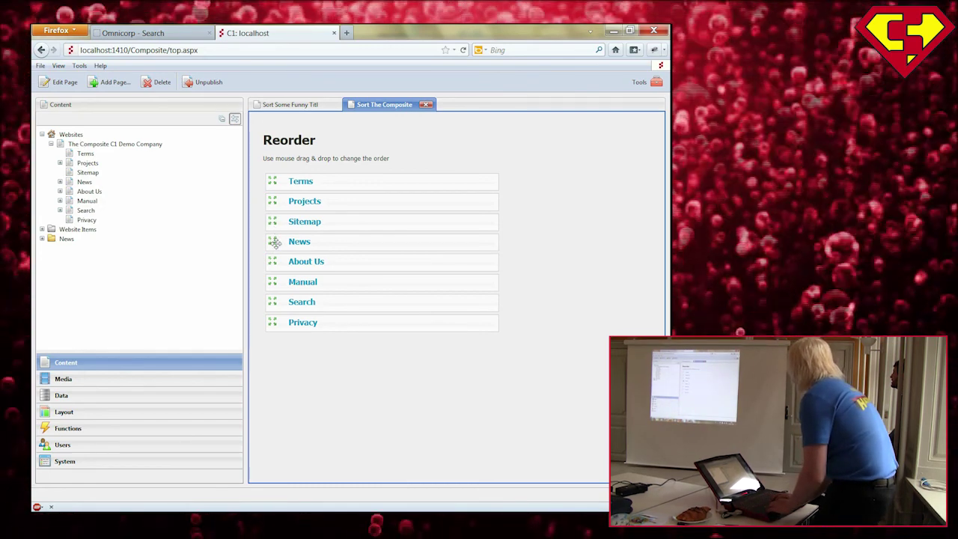
pyautogui.moveTo(274, 244); pyautogui.dragTo(275, 171)
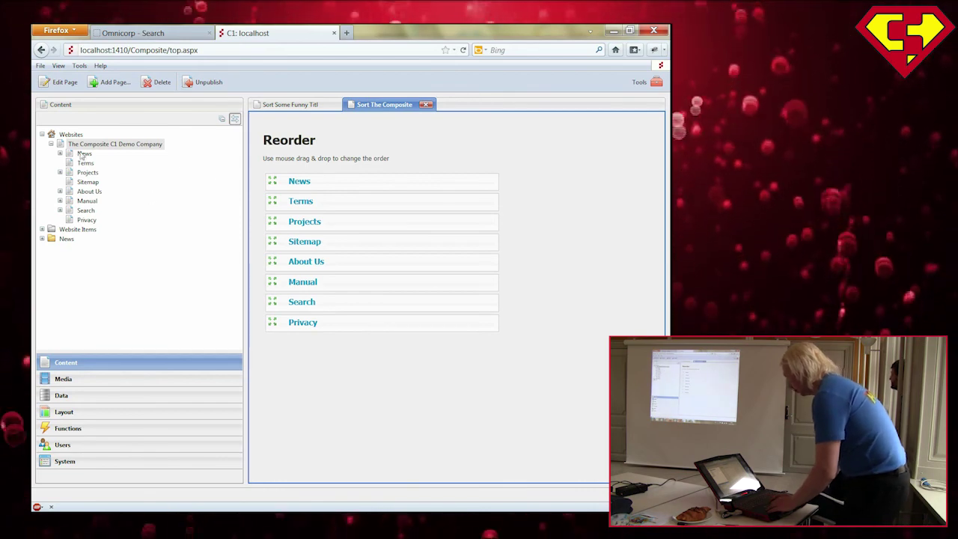
pyautogui.click(84, 153)
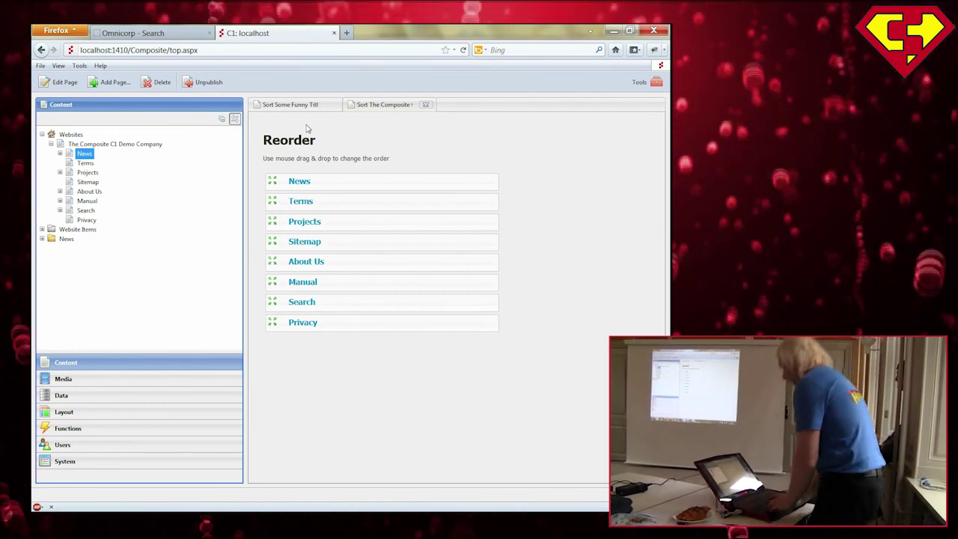
pyautogui.click(332, 104)
pyautogui.click(332, 105)
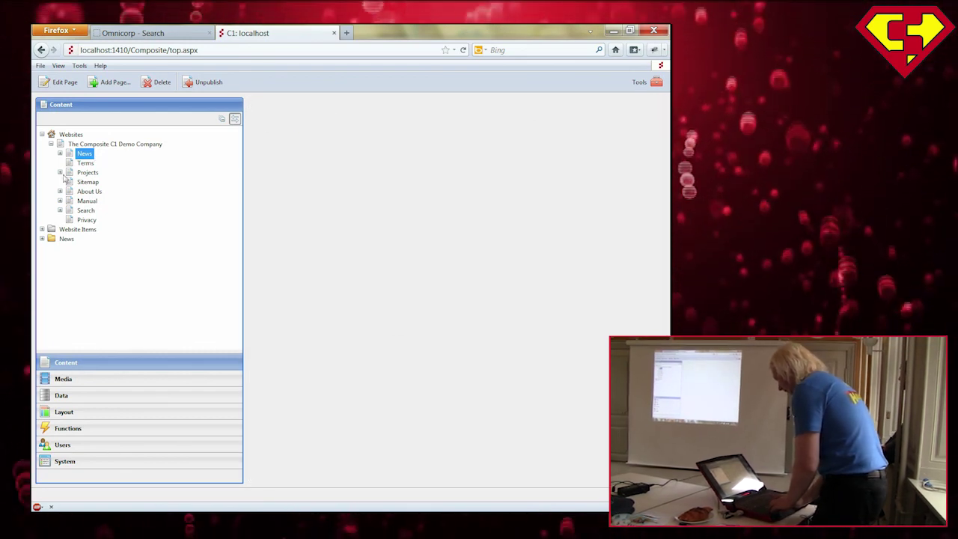
# Examine the sorting and history commands of the global datatypes Hackaton.GlobalTest1 and Hackaton.WebsiteCategory in the Data perspective
pyautogui.click(98, 396)
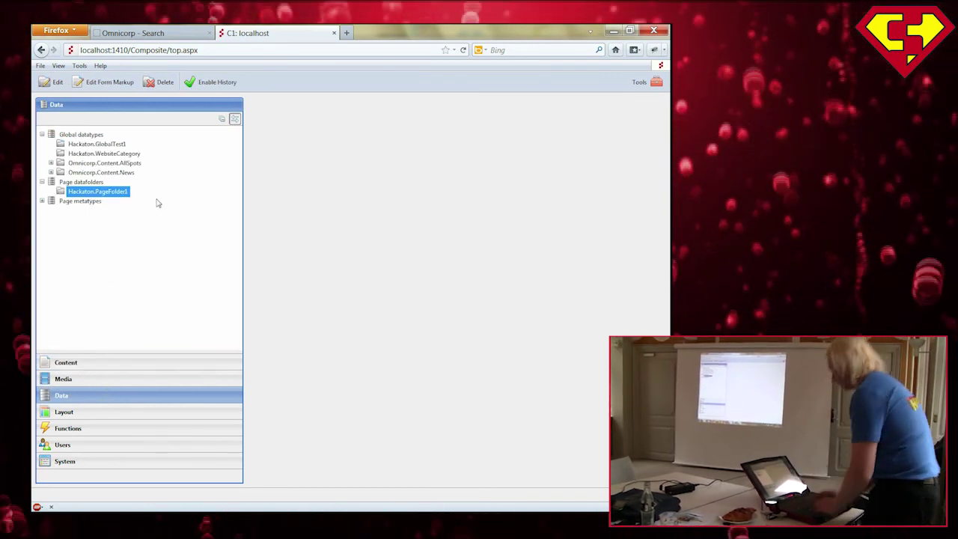
pyautogui.click(84, 183)
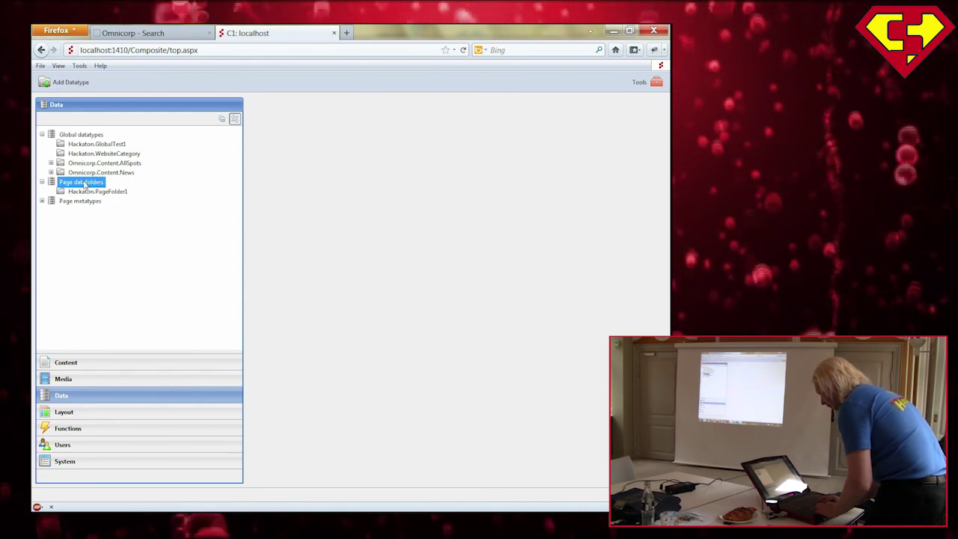
pyautogui.click(88, 193)
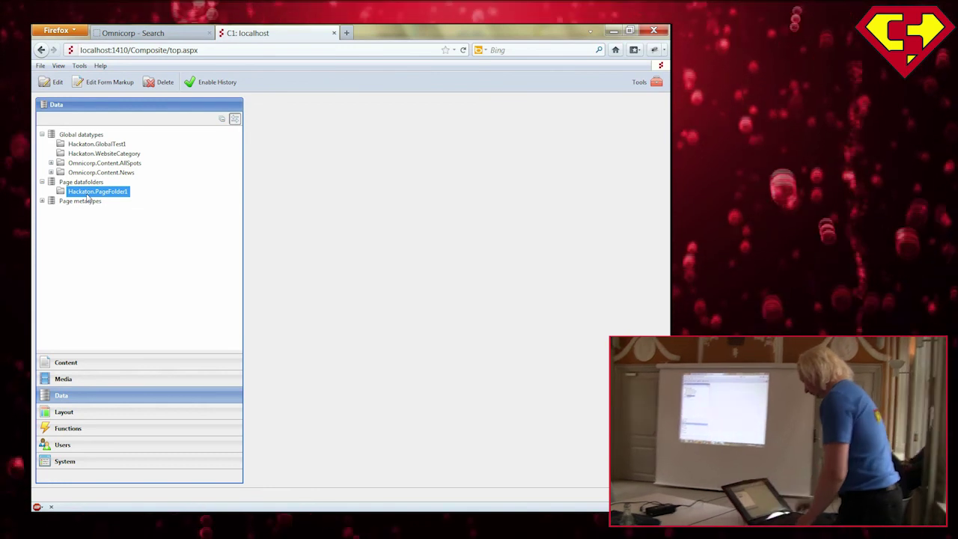
pyautogui.click(102, 144)
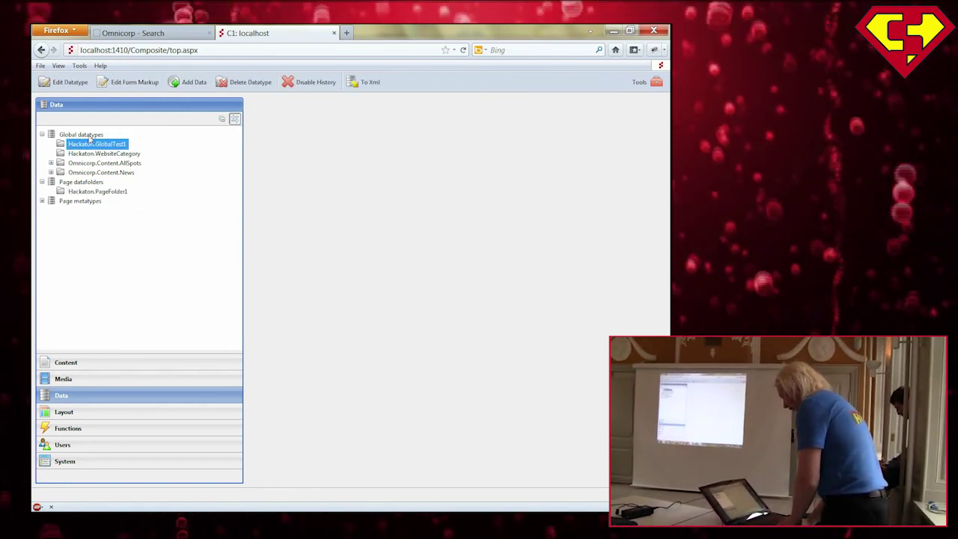
pyautogui.rightClick(89, 142)
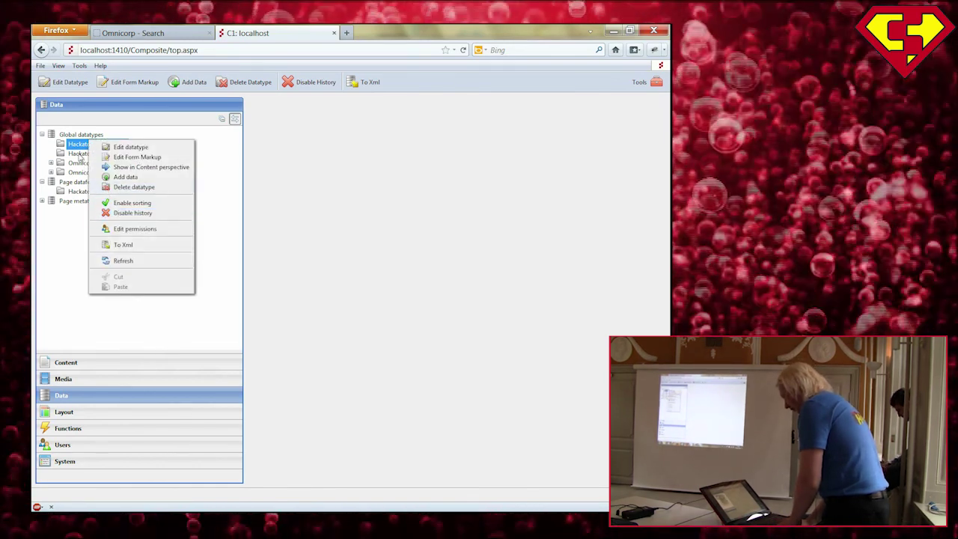
pyautogui.click(79, 154)
pyautogui.click(91, 146)
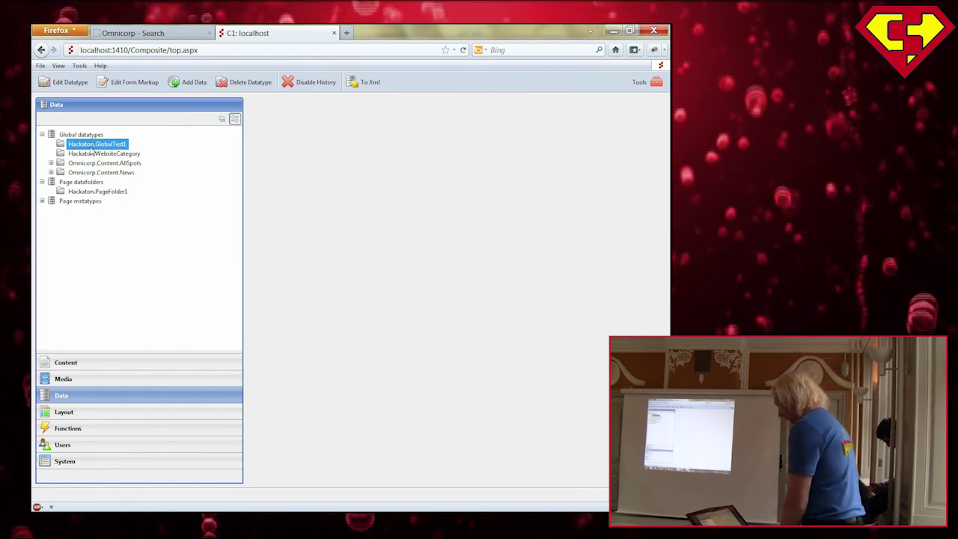
pyautogui.click(92, 154)
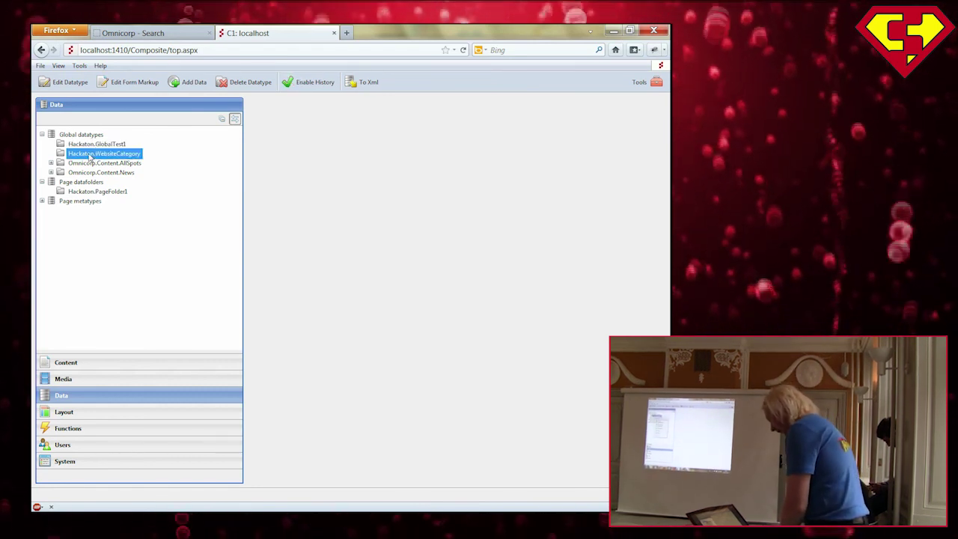
pyautogui.rightClick(90, 153)
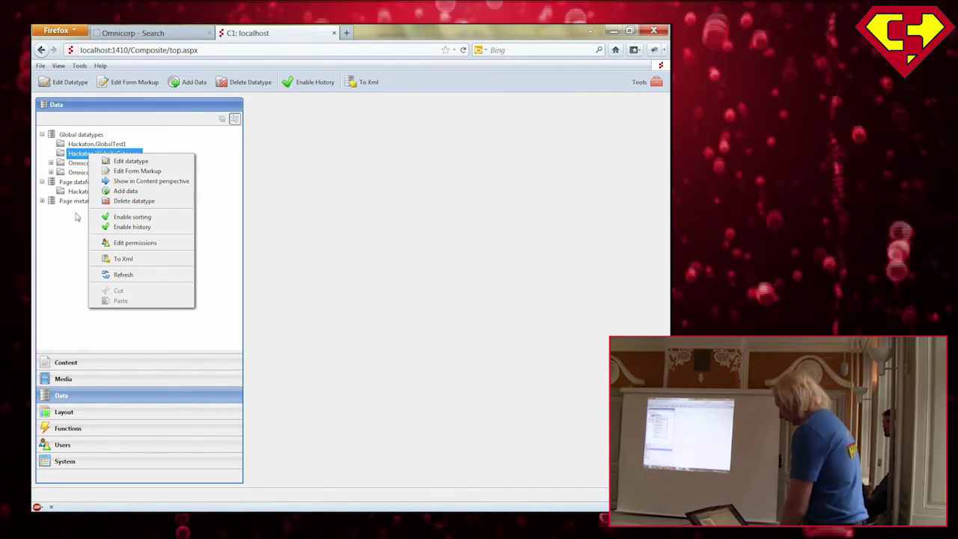
# Disable sorting for the page datafolder type Hackaton.PageFolder1 and check the commands of the Some Funny Title folder in the Content perspective
pyautogui.click(74, 193)
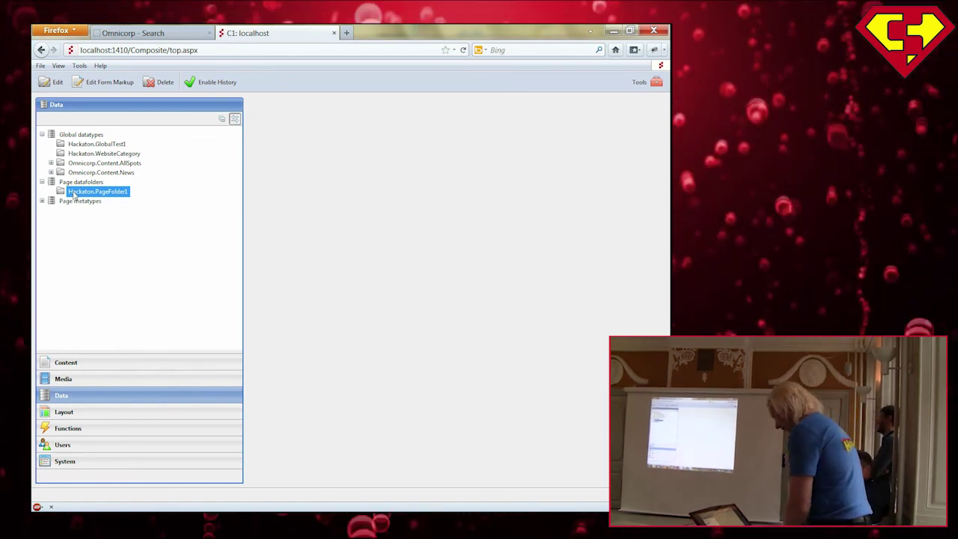
pyautogui.rightClick(82, 193)
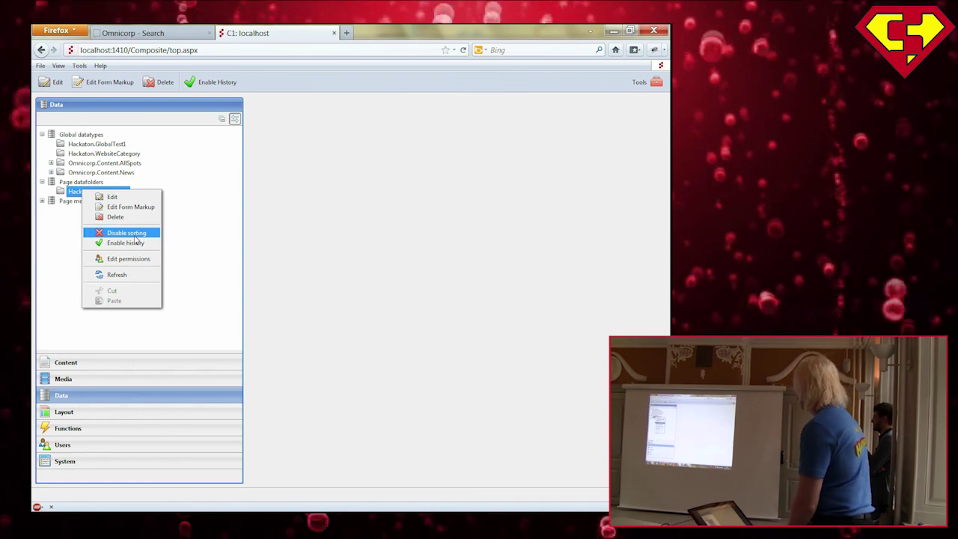
pyautogui.click(135, 236)
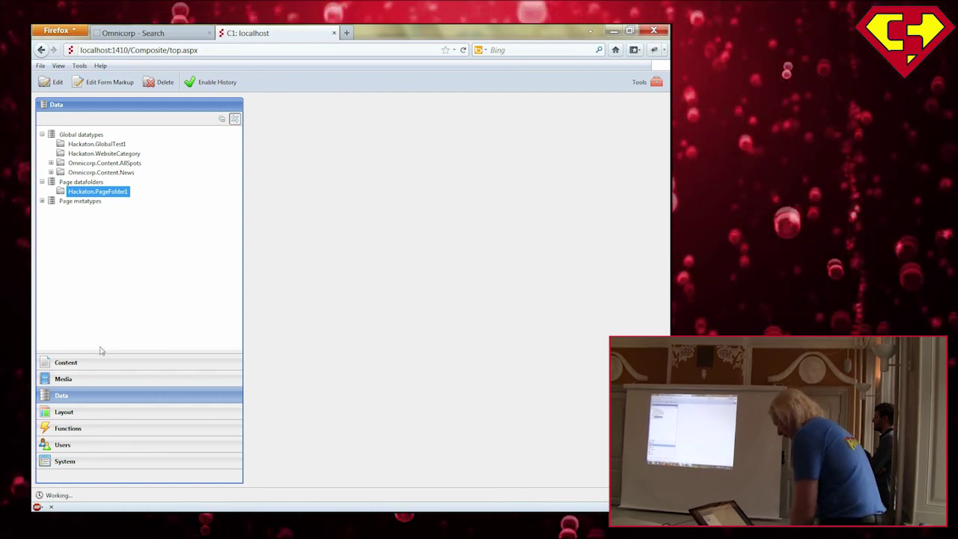
pyautogui.click(101, 363)
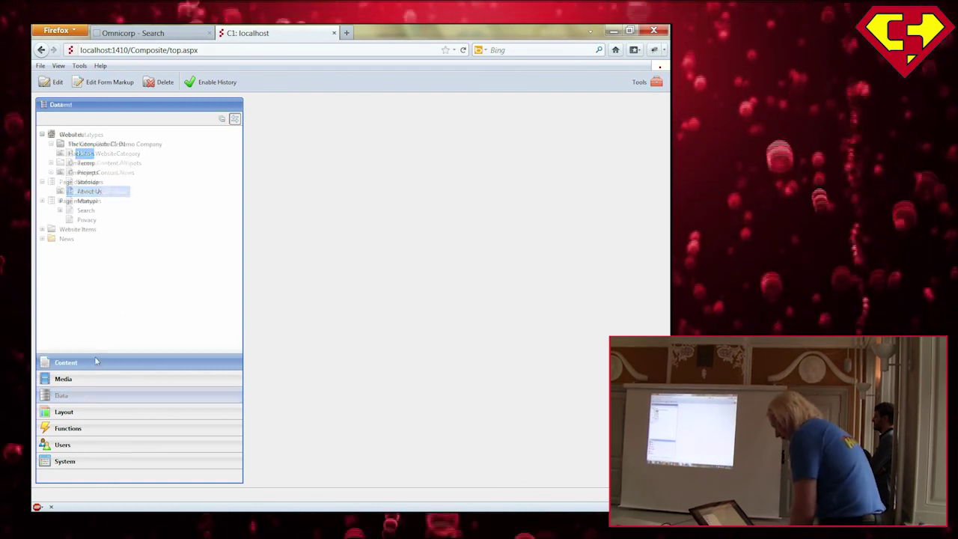
pyautogui.click(60, 211)
pyautogui.click(90, 220)
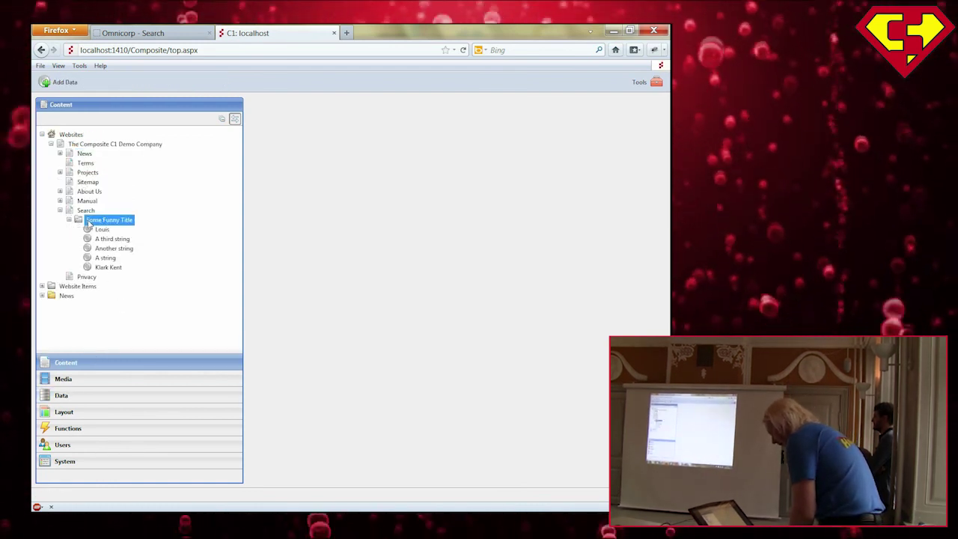
pyautogui.rightClick(88, 221)
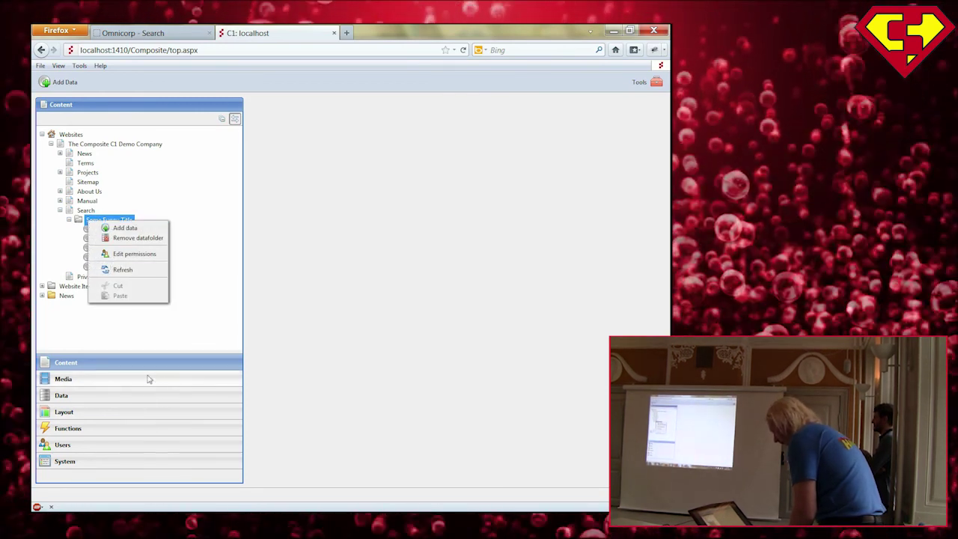
# Open Hackaton.PageFolder1 for editing in the Data perspective, examine its mixins, and compare them with the datatype's available commands
pyautogui.click(105, 402)
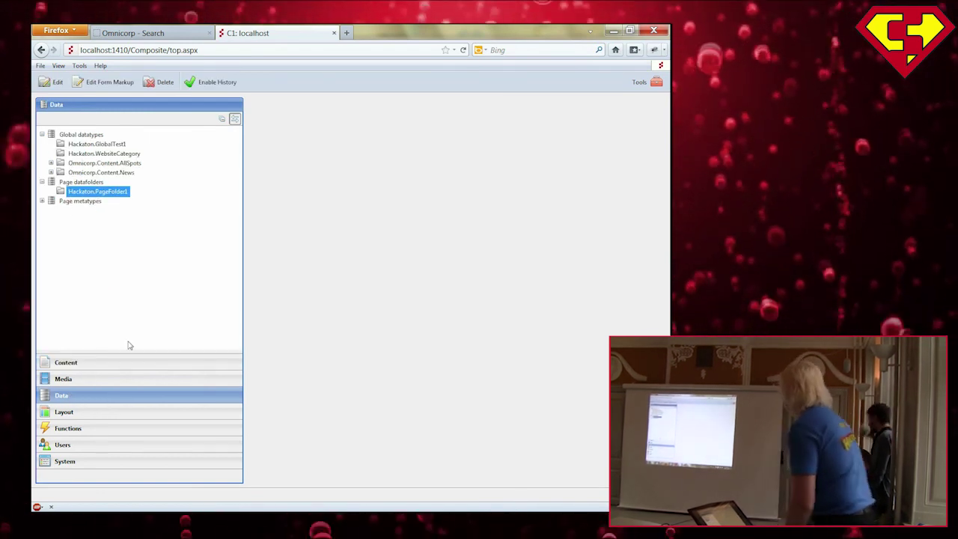
pyautogui.rightClick(105, 192)
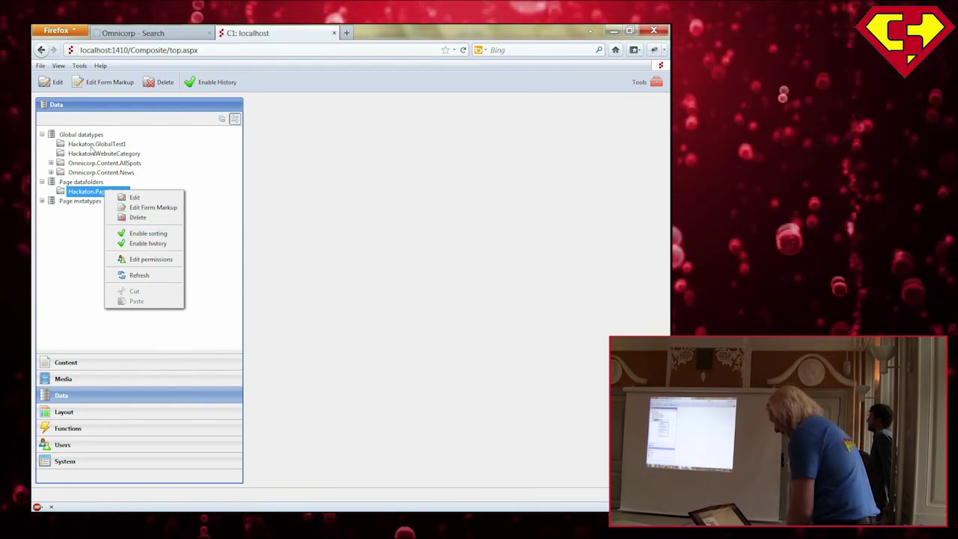
pyautogui.click(128, 196)
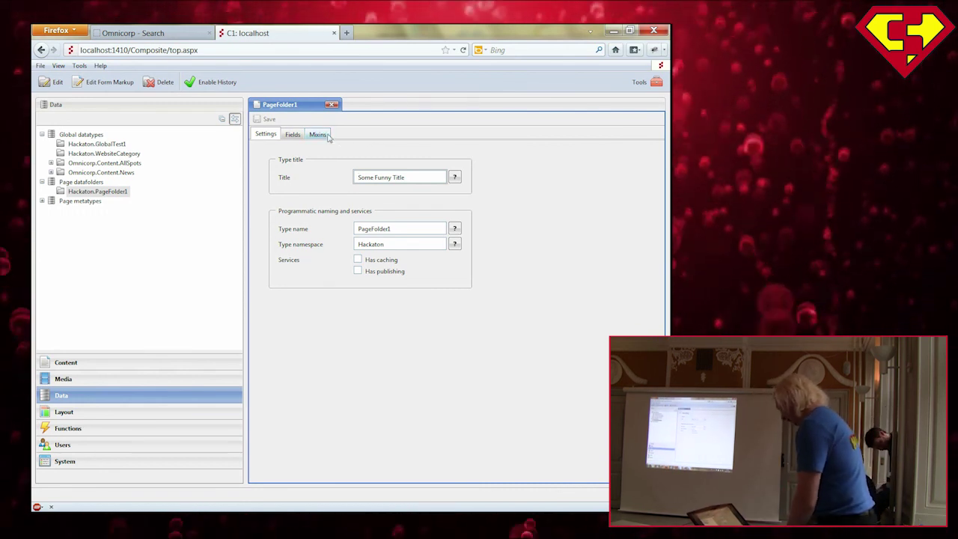
pyautogui.click(323, 135)
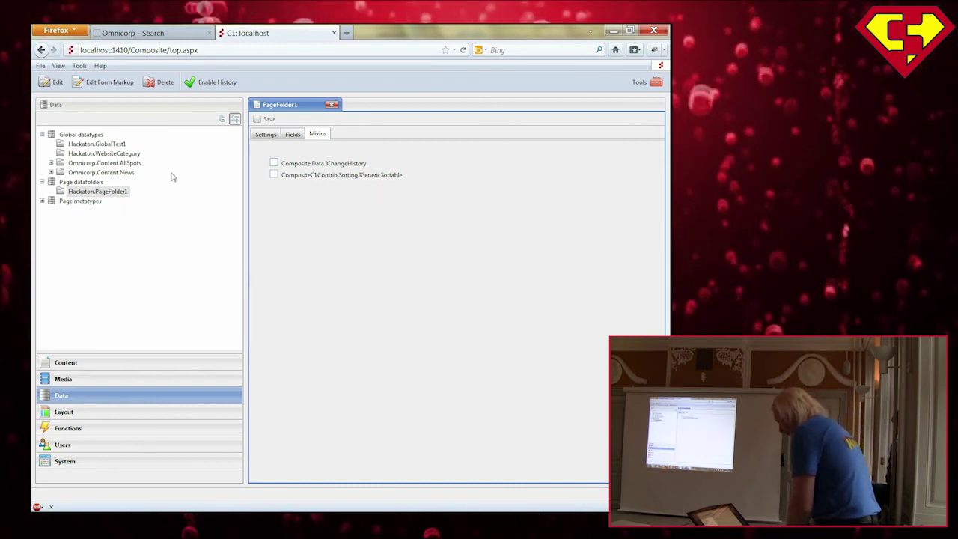
pyautogui.rightClick(92, 193)
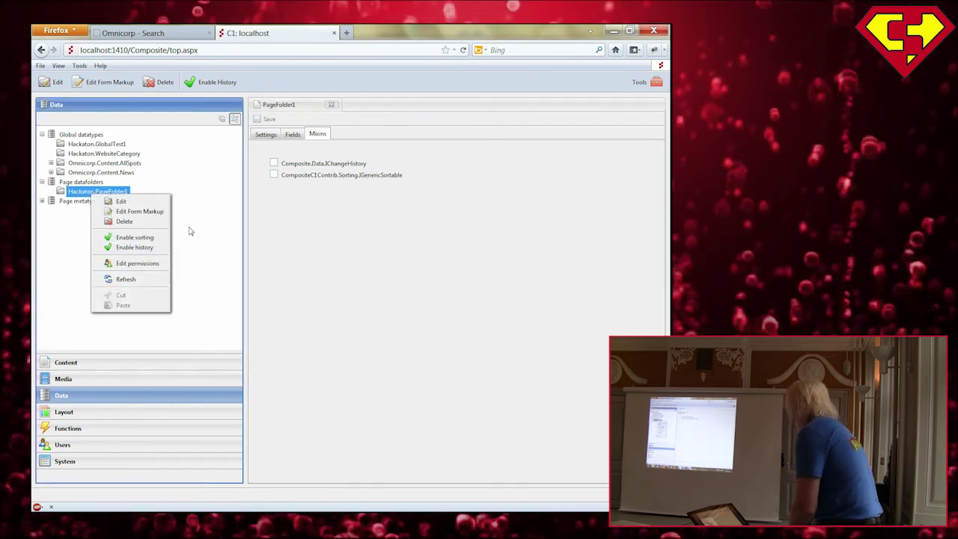
# Enable the CompositeC1Contrib.Sorting.IGenericSortable mixin for PageFolder1, save the datatype, and check its available commands
pyautogui.click(310, 191)
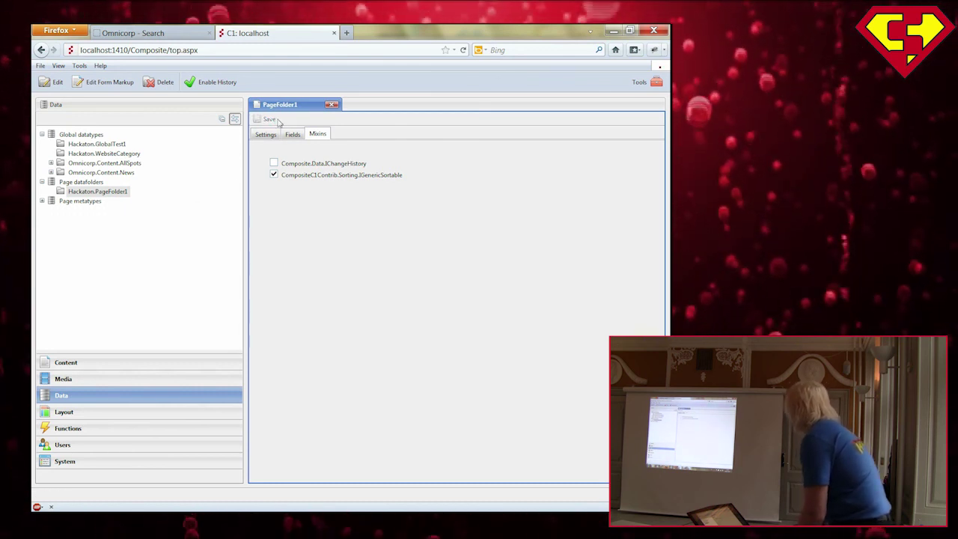
pyautogui.rightClick(93, 194)
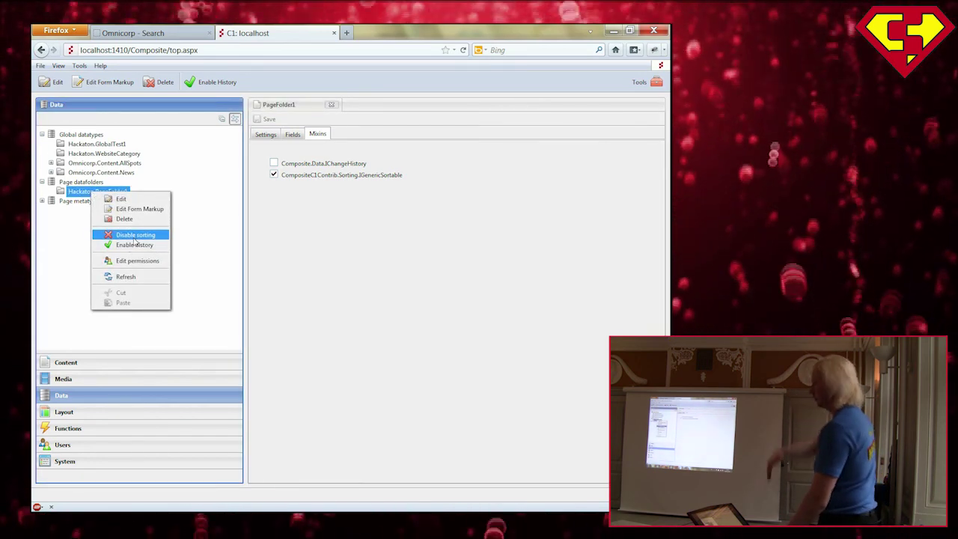
# Refresh the Some Funny Title folder in the Content perspective, reorder its first item to directly below Another string, and return to the Data perspective
pyautogui.click(89, 362)
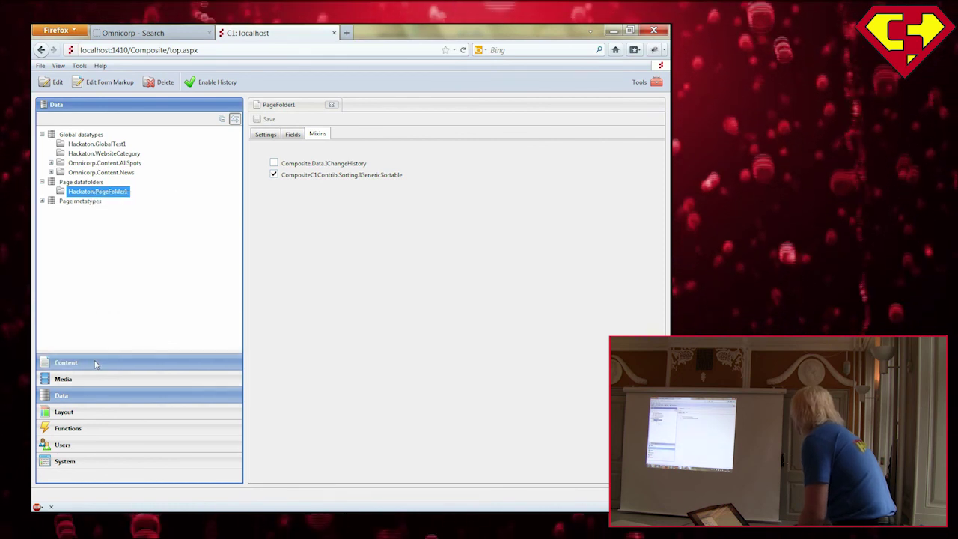
pyautogui.rightClick(105, 221)
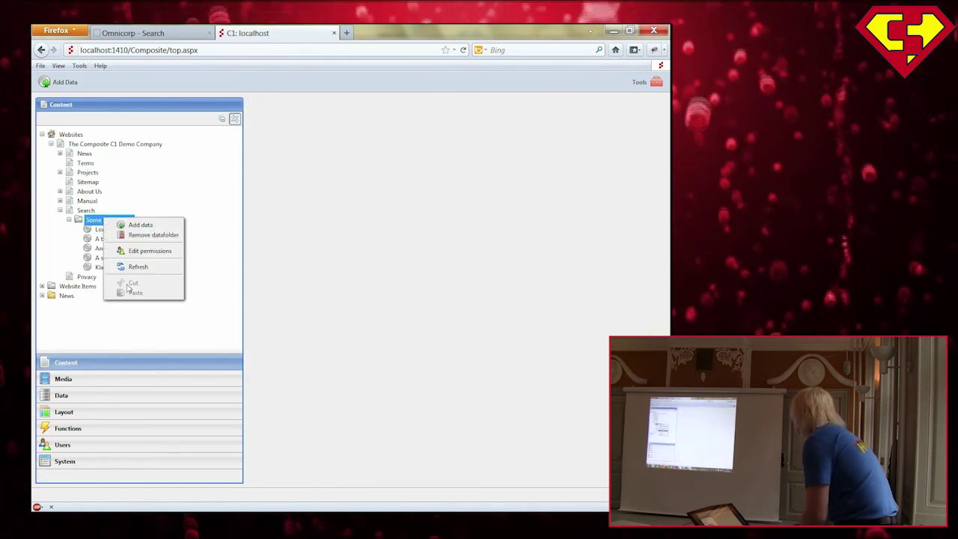
pyautogui.click(129, 268)
pyautogui.rightClick(118, 224)
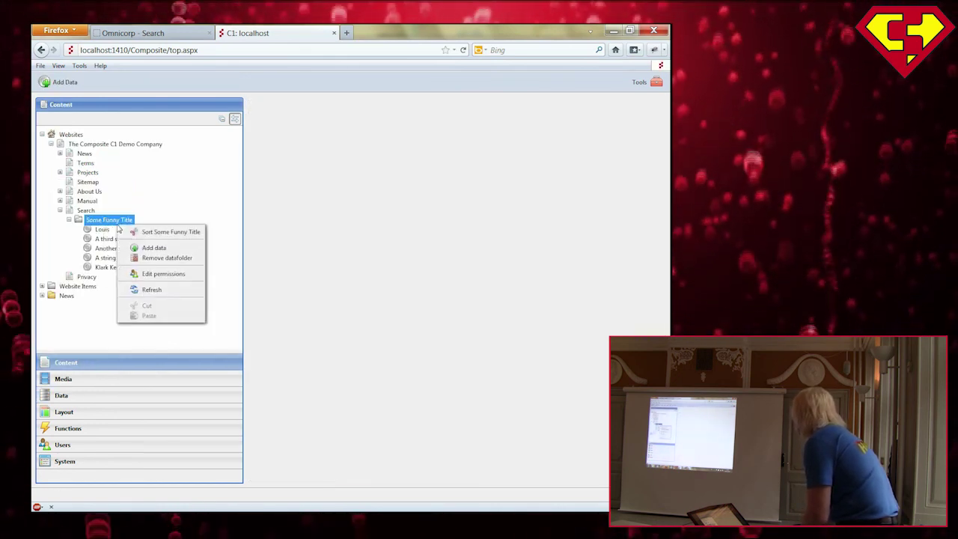
pyautogui.click(159, 232)
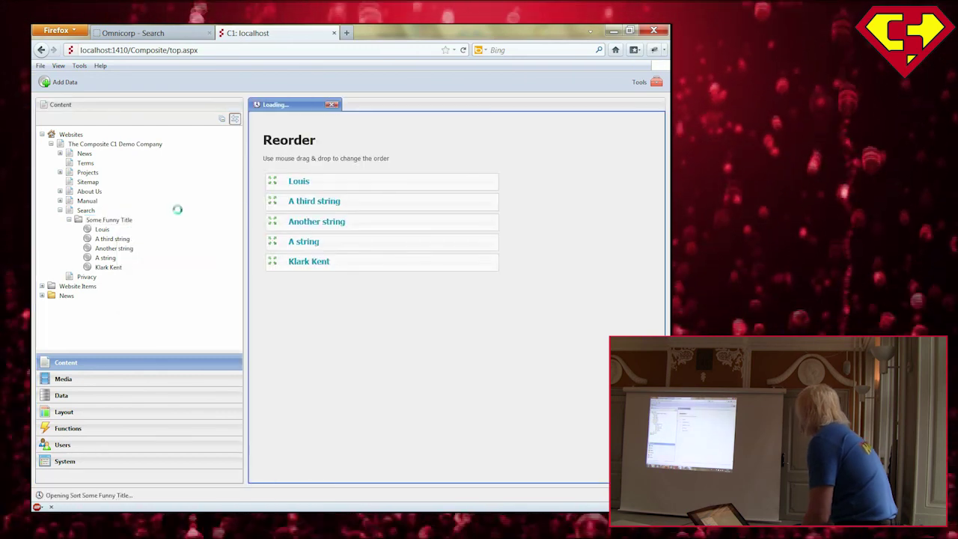
pyautogui.moveTo(273, 181); pyautogui.dragTo(285, 224)
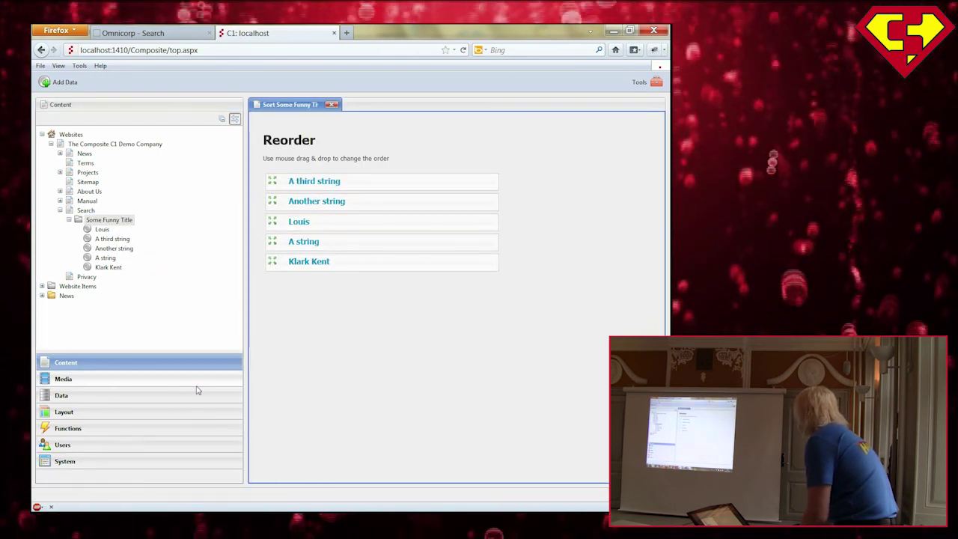
pyautogui.click(153, 399)
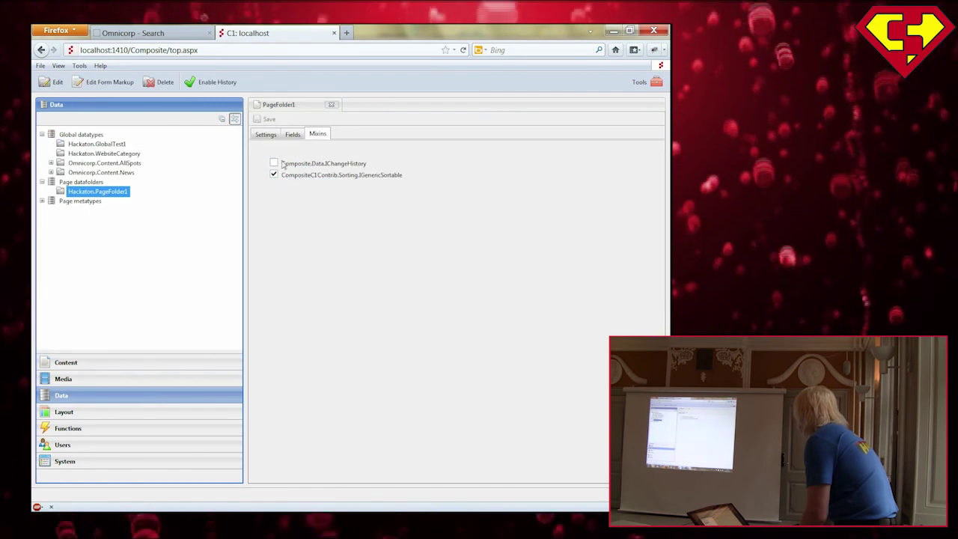